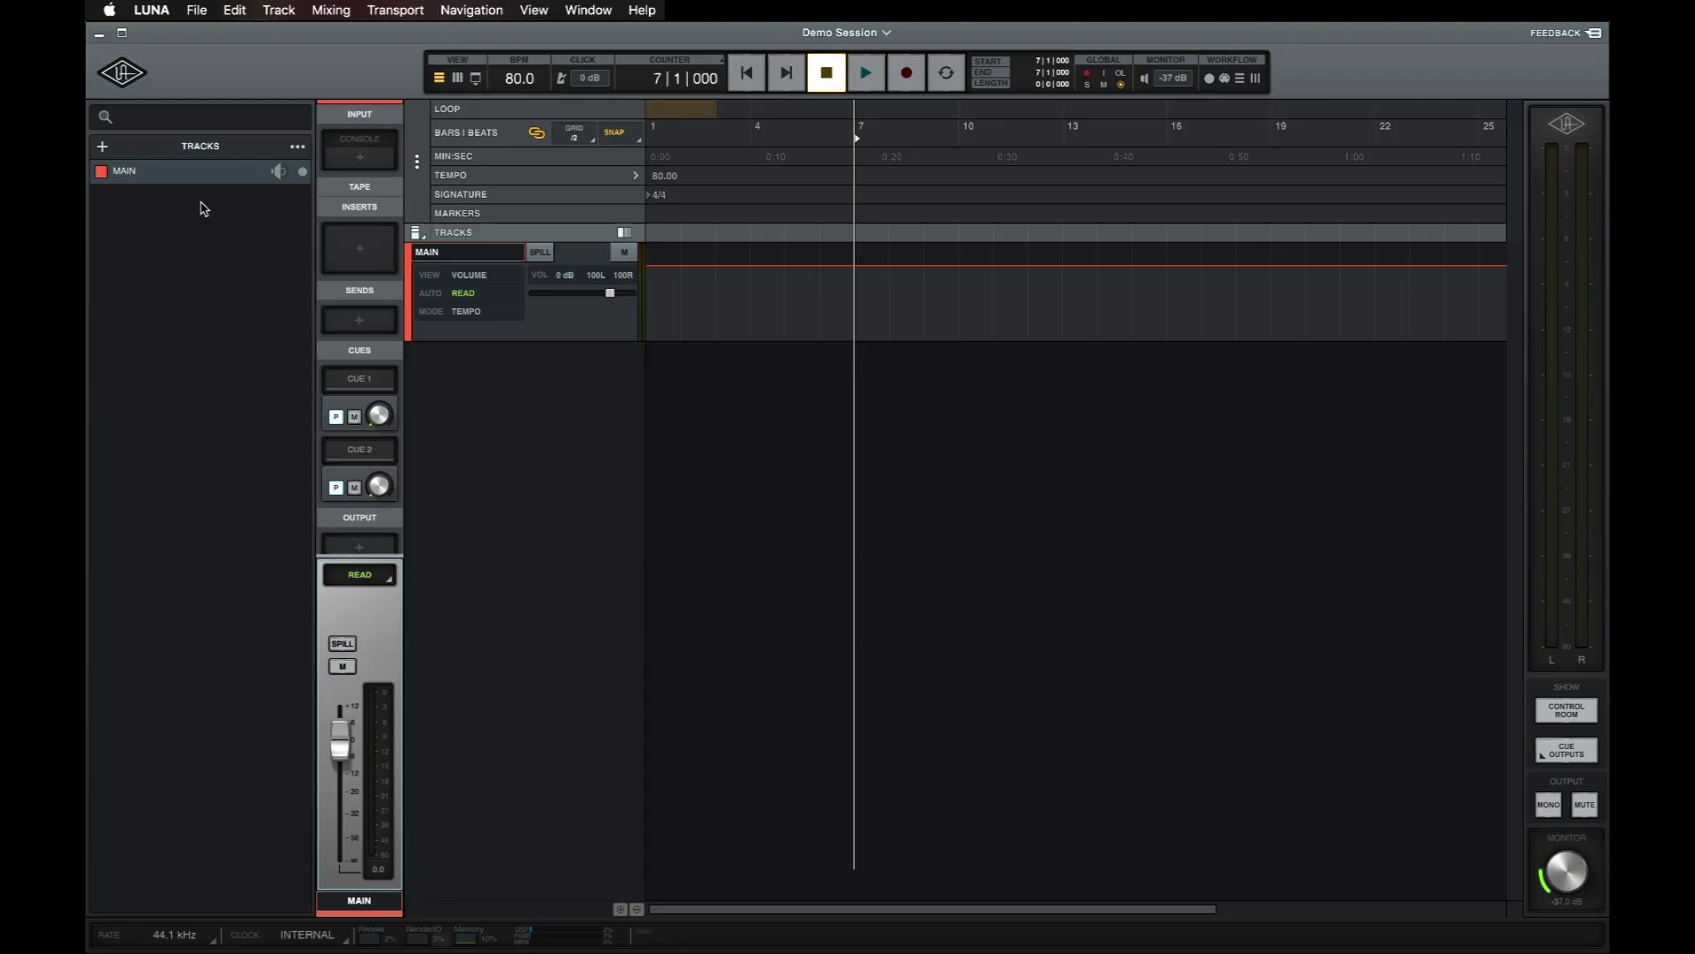
Import Bass.wav and Drums.wav from the Stems folder onto the timeline as new tracks
{"action": "left_click", "coordinate": [200, 12]}
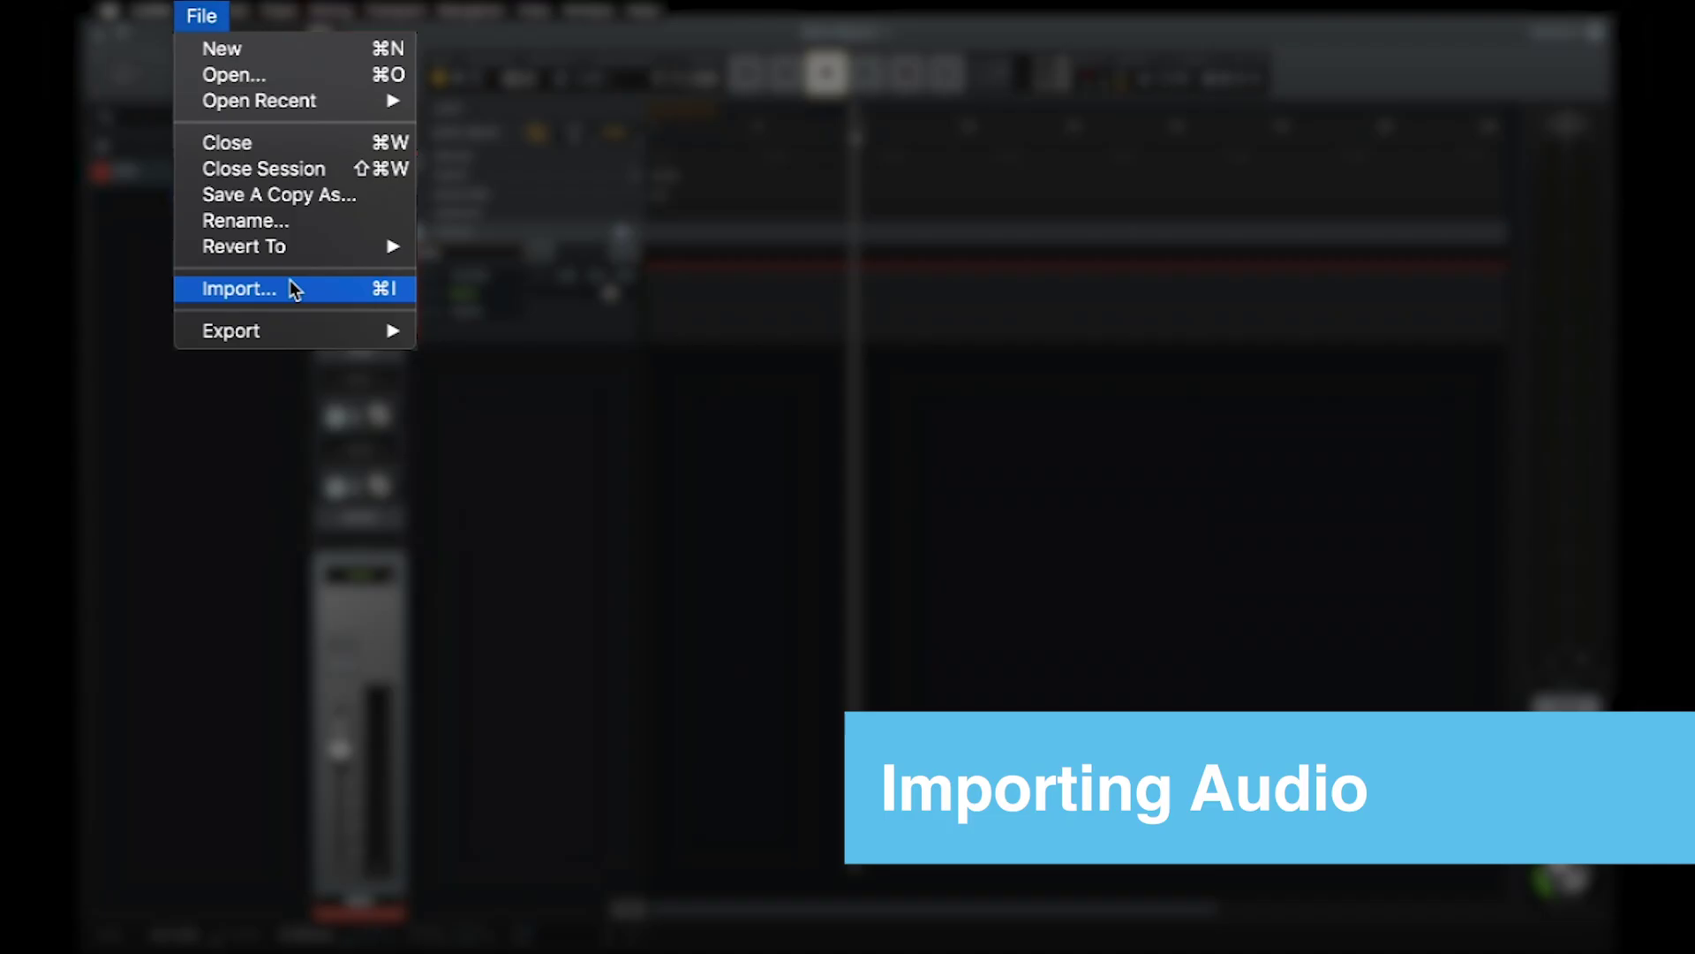
{"action": "left_click", "coordinate": [293, 289]}
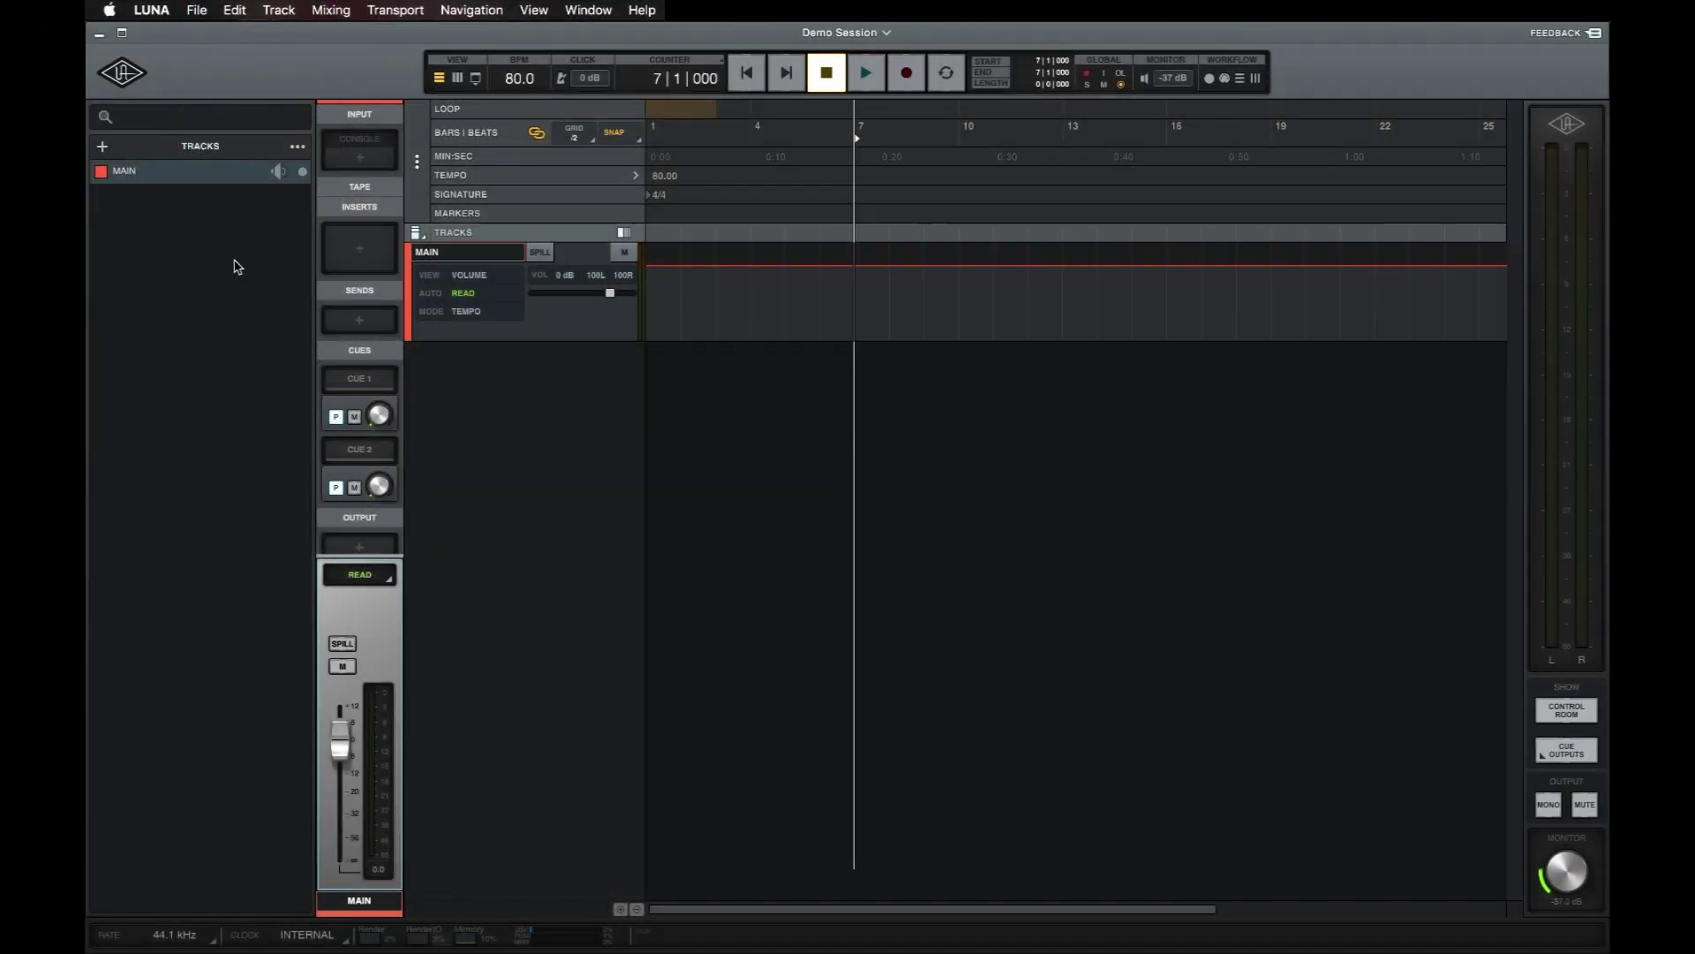
{"action": "left_click", "coordinate": [305, 381]}
{"action": "left_click", "coordinate": [396, 380], "text": "shift"}
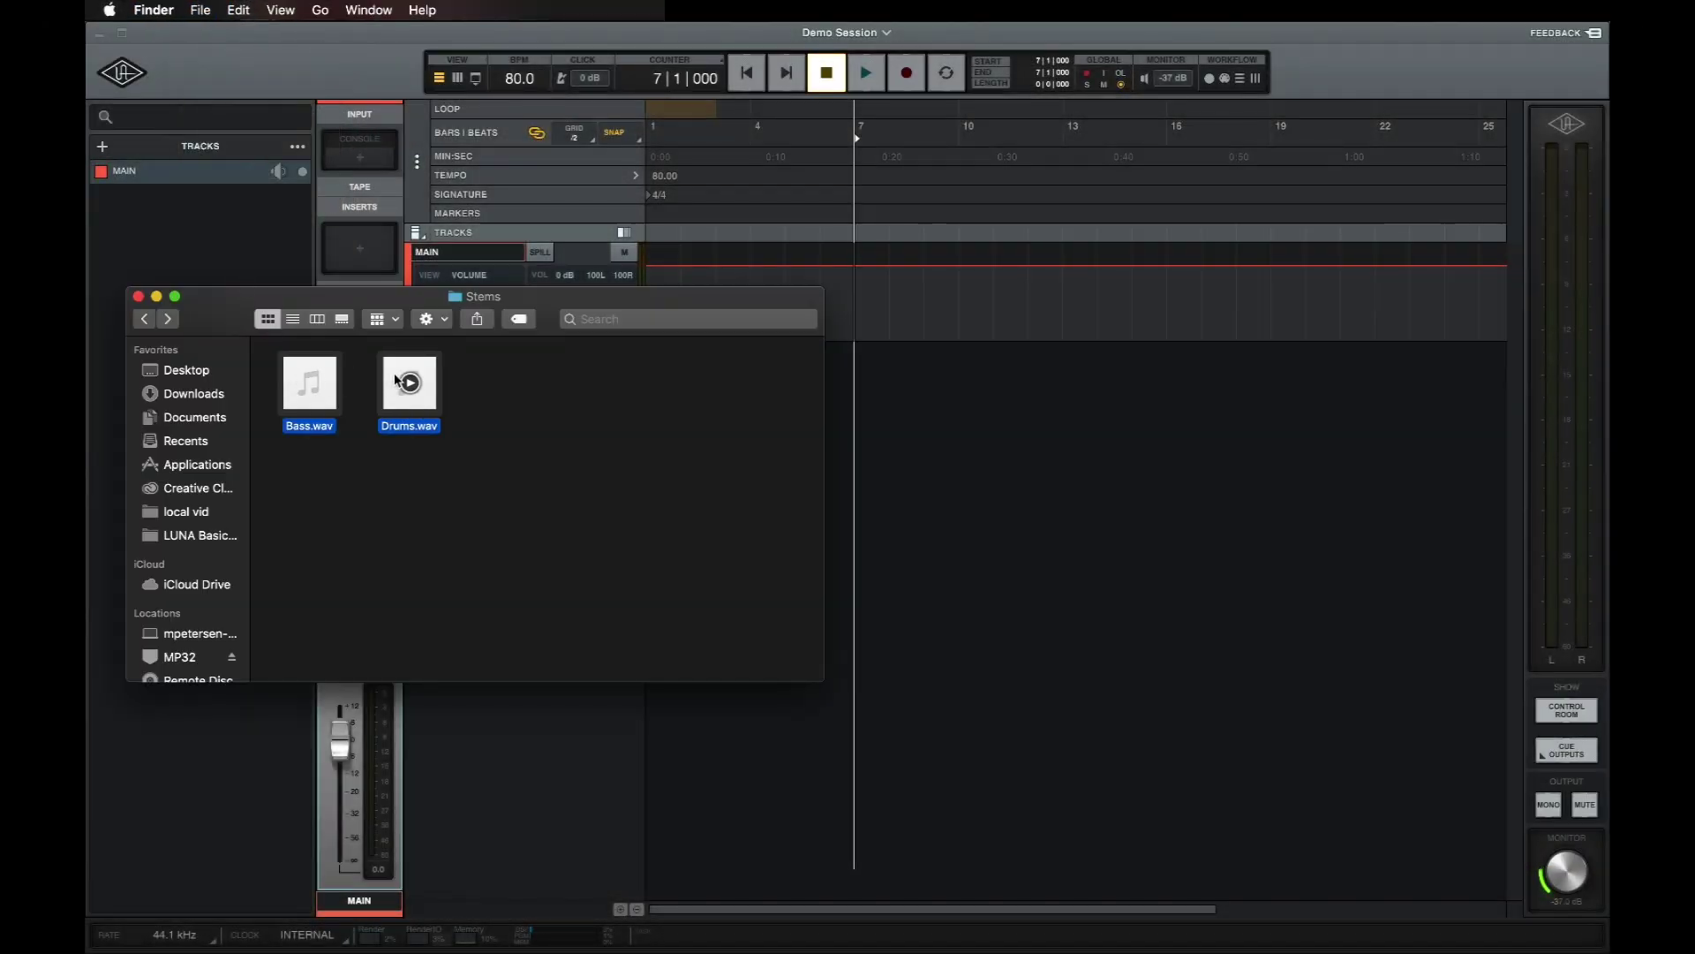
{"action": "left_click_drag", "start_coordinate": [396, 380], "coordinate": [907, 388]}
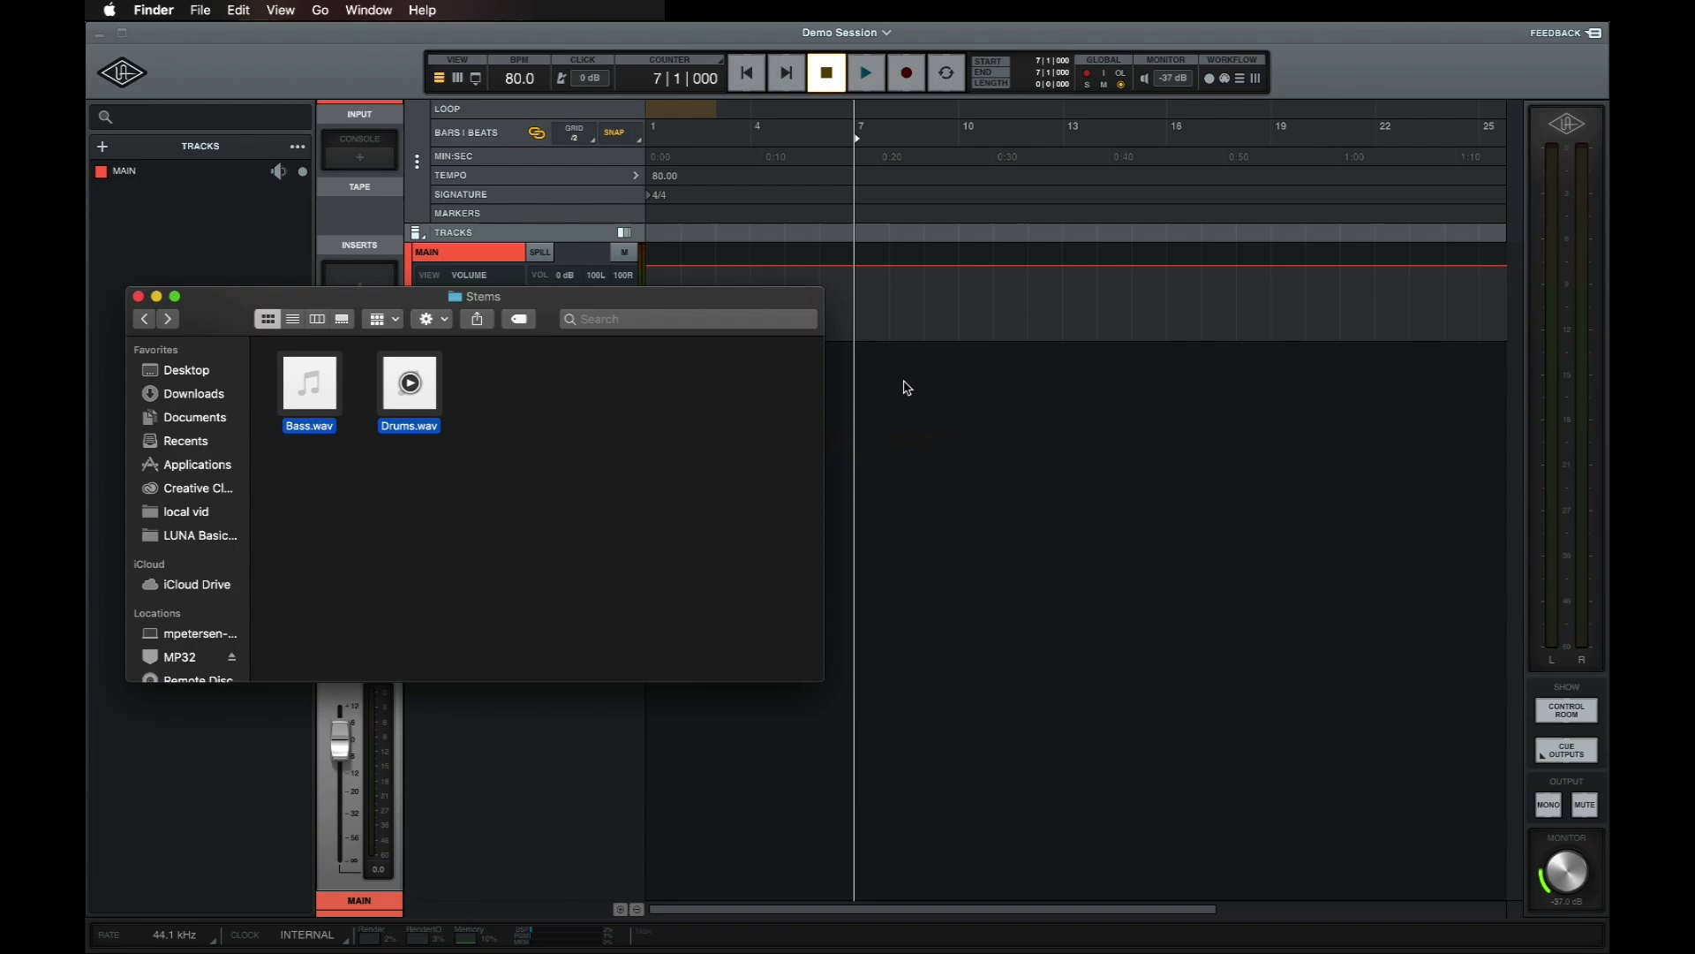
{"action": "left_click", "coordinate": [892, 384]}
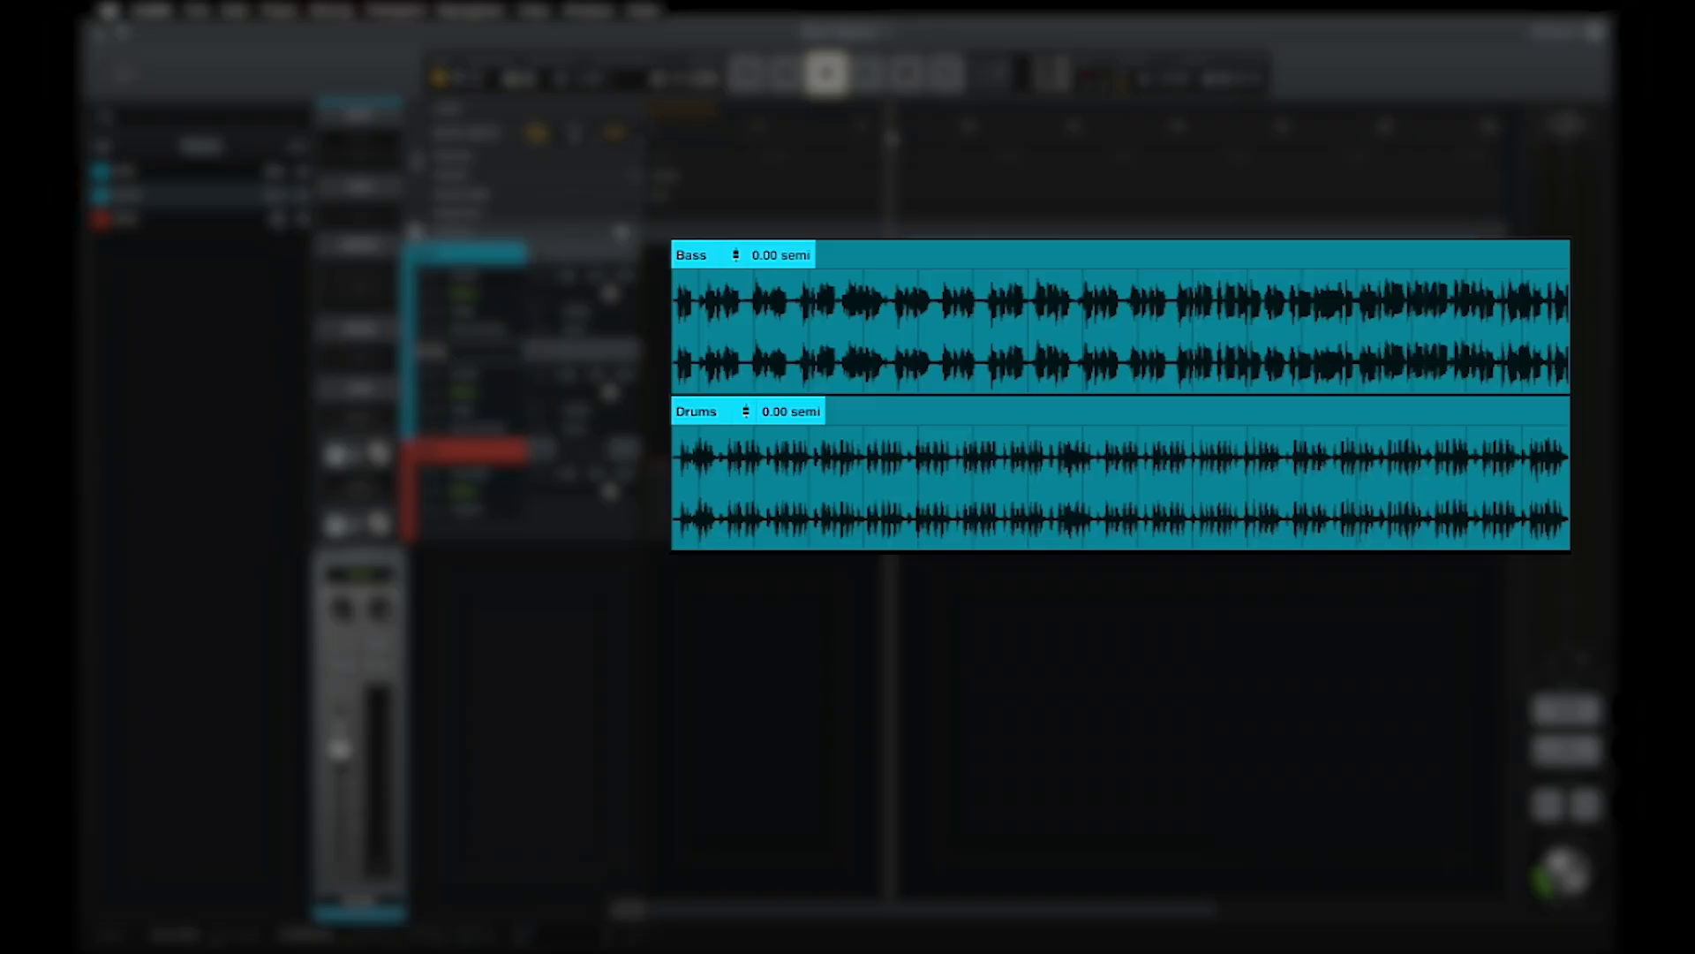
Set the Drums clip gain back to exactly 0 dB
{"action": "mouse_move", "coordinate": [741, 409]}
{"action": "left_mouse_down"}
{"action": "mouse_move", "coordinate": [745, 455]}
{"action": "mouse_move", "coordinate": [746, 371]}
{"action": "mouse_move", "coordinate": [746, 404]}
{"action": "left_mouse_up"}
{"action": "double_click", "coordinate": [747, 404]}
{"action": "type", "text": "0"}
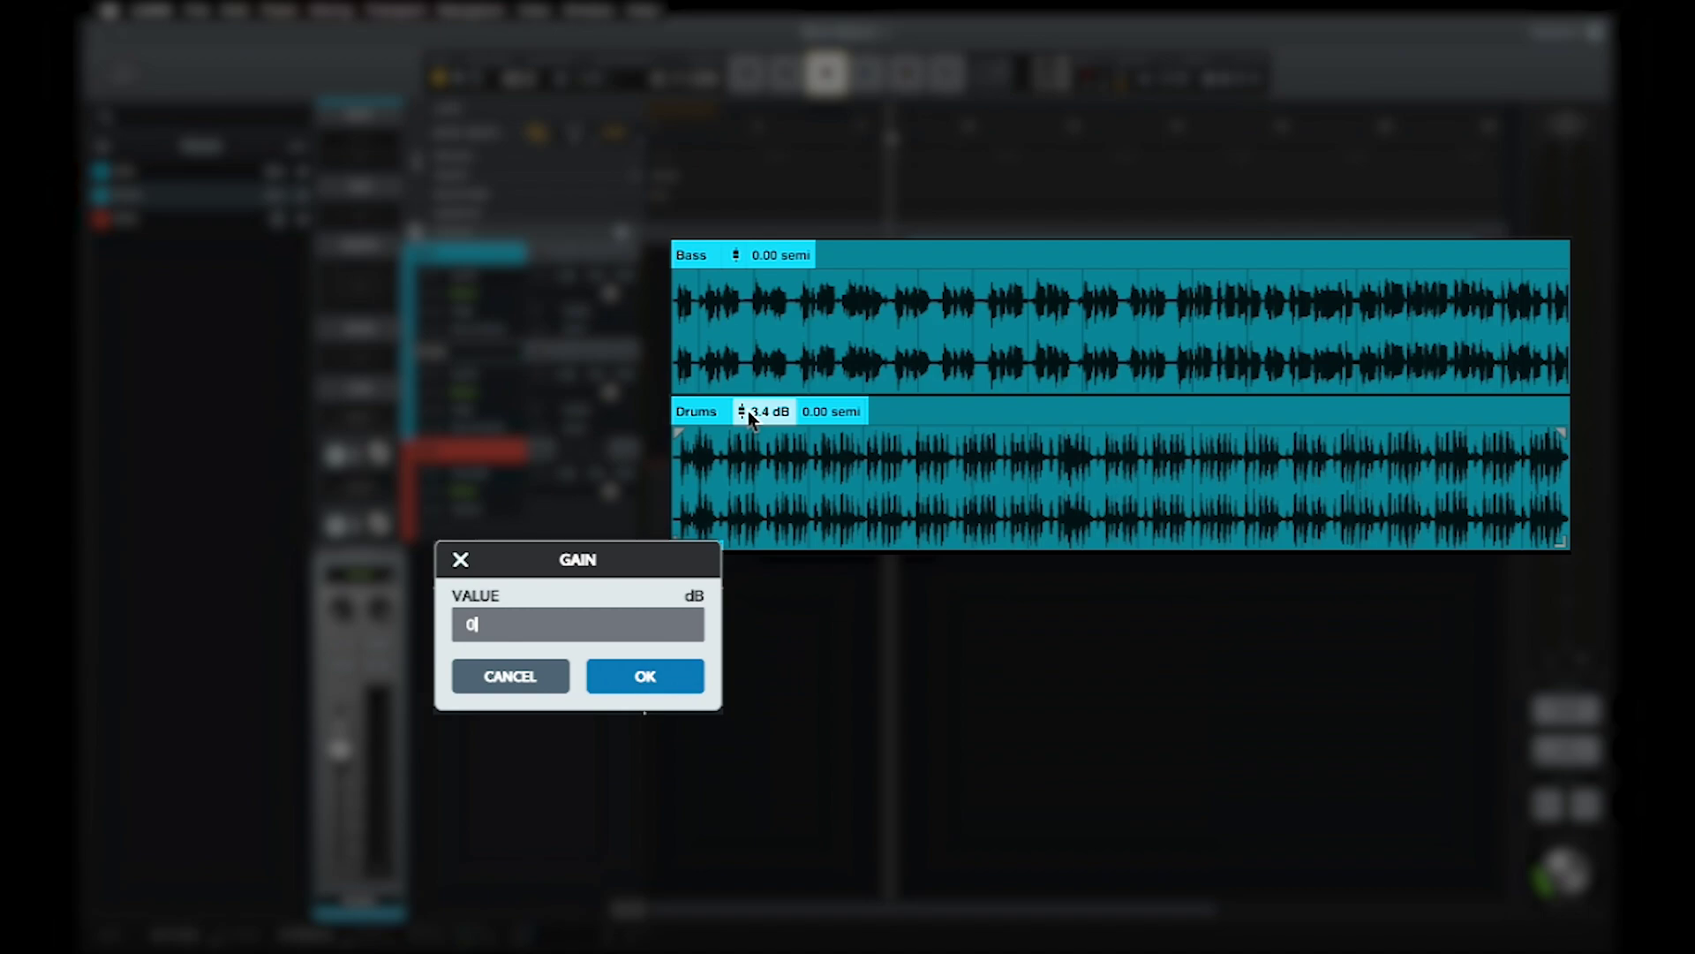
{"action": "key", "text": "Return"}
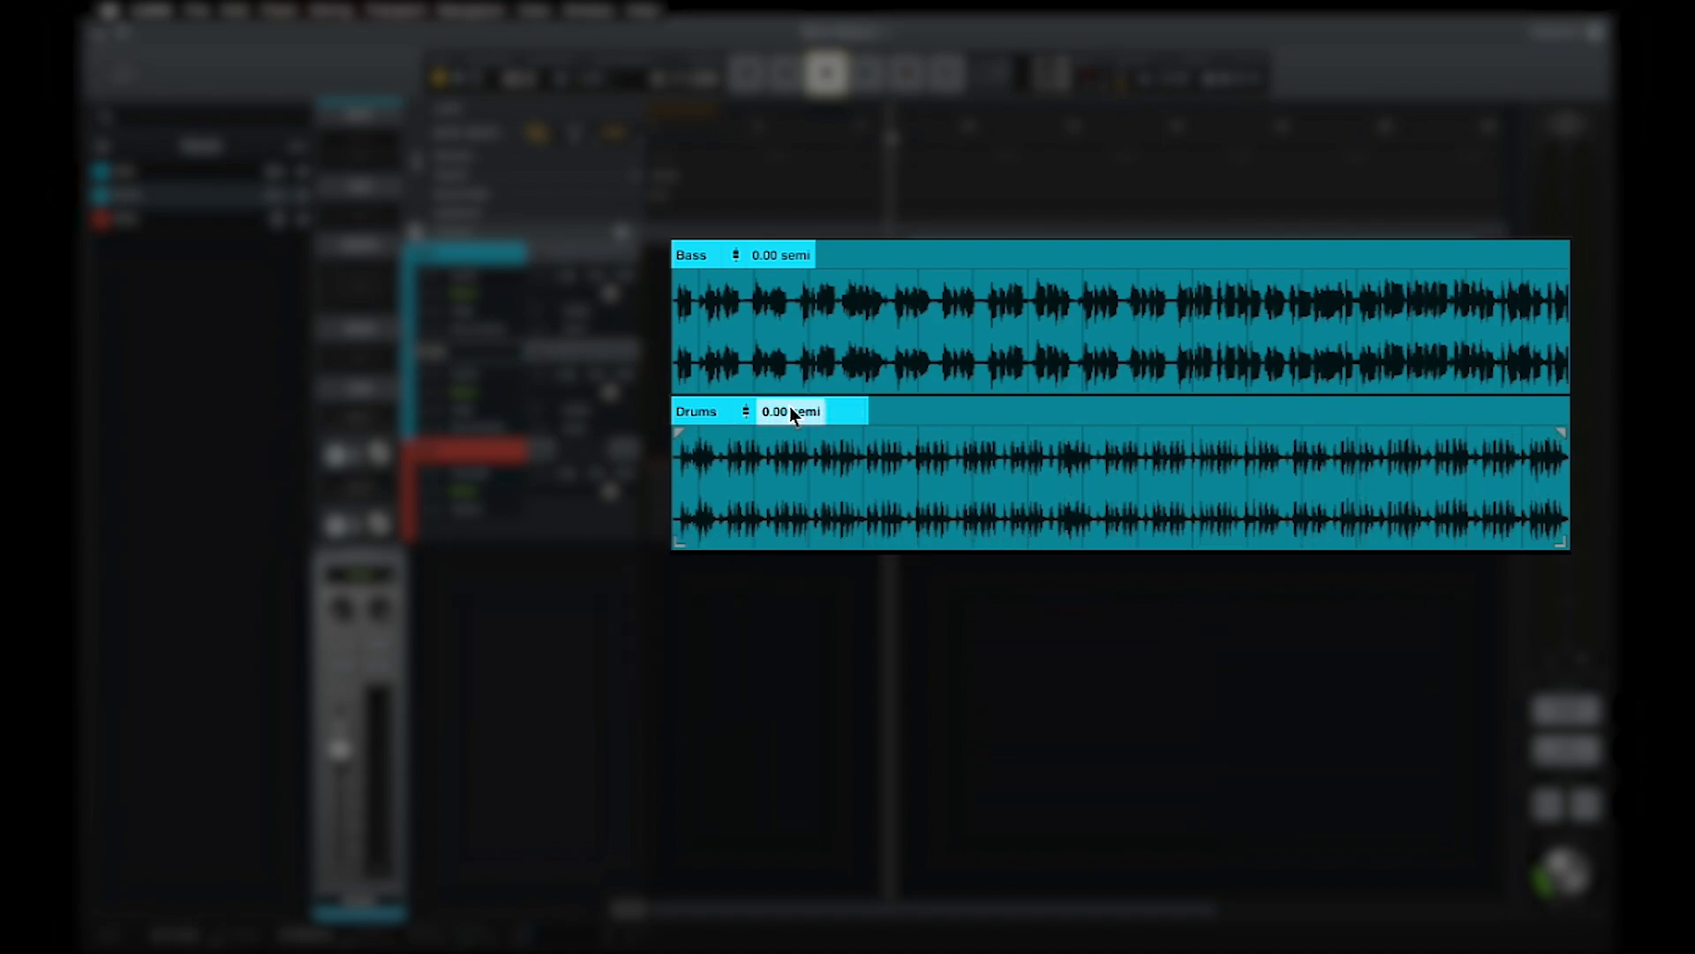
Reset the Drums clip pitch to 0.00 semitones and open its Clip settings
{"action": "mouse_move", "coordinate": [789, 406]}
{"action": "left_mouse_down"}
{"action": "mouse_move", "coordinate": [791, 439]}
{"action": "mouse_move", "coordinate": [809, 384]}
{"action": "mouse_move", "coordinate": [803, 409]}
{"action": "left_mouse_up"}
{"action": "double_click", "coordinate": [805, 412]}
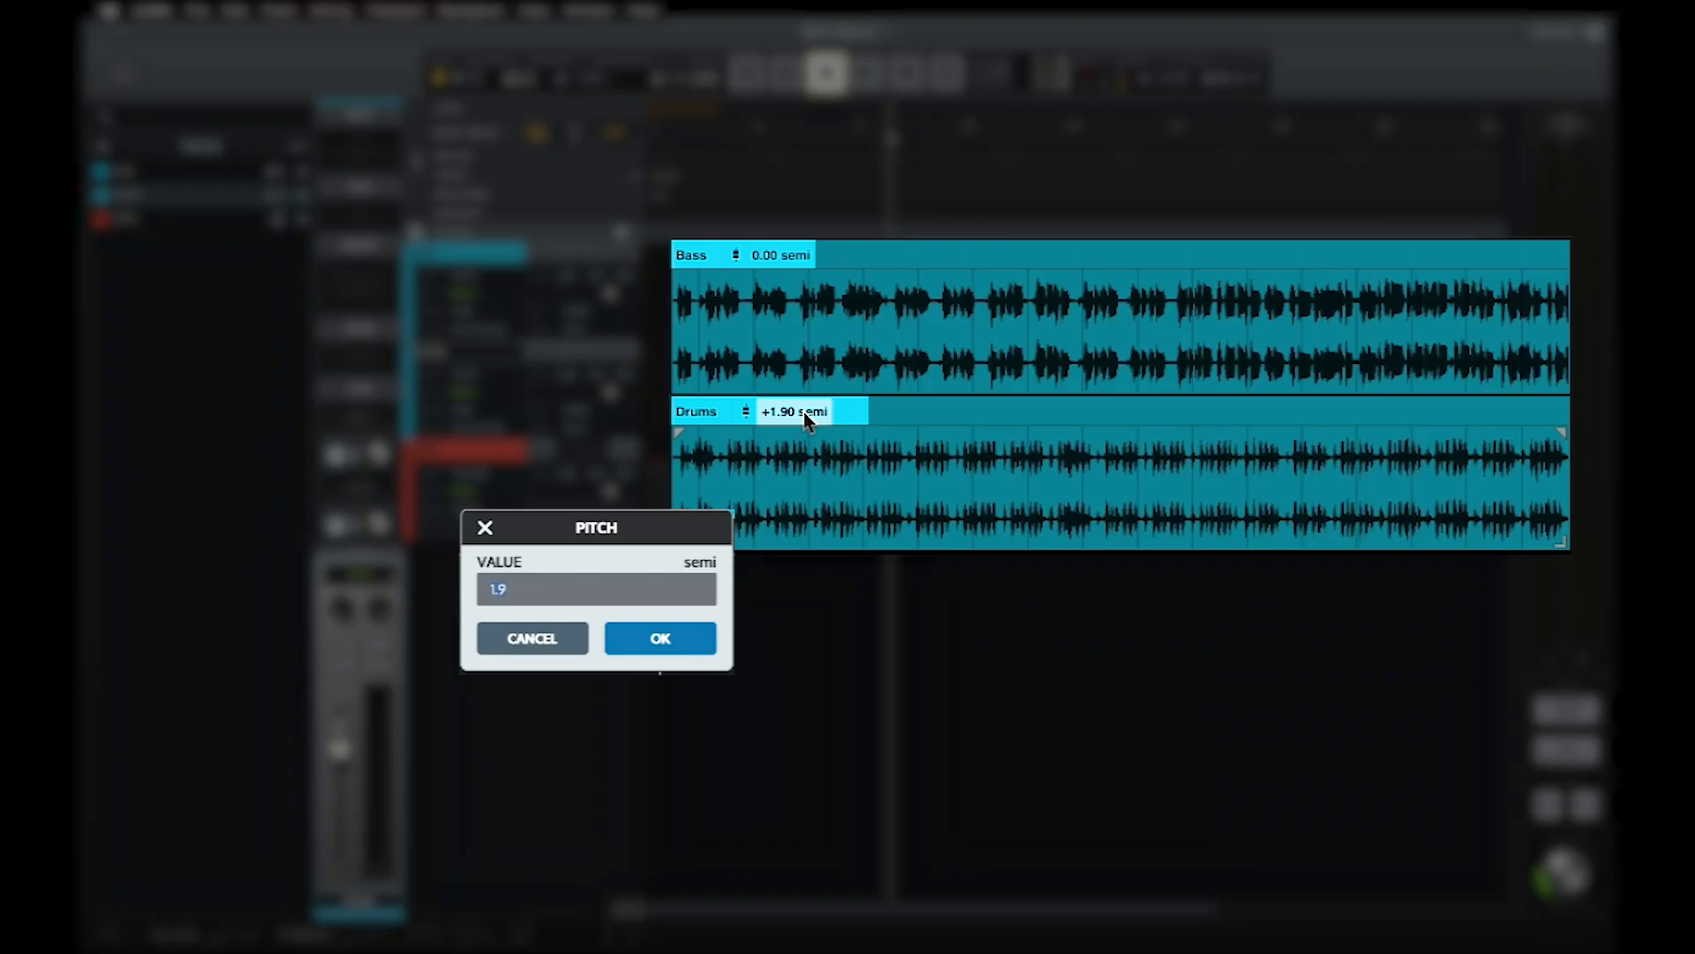
{"action": "type", "text": "0"}
{"action": "key", "text": "Return"}
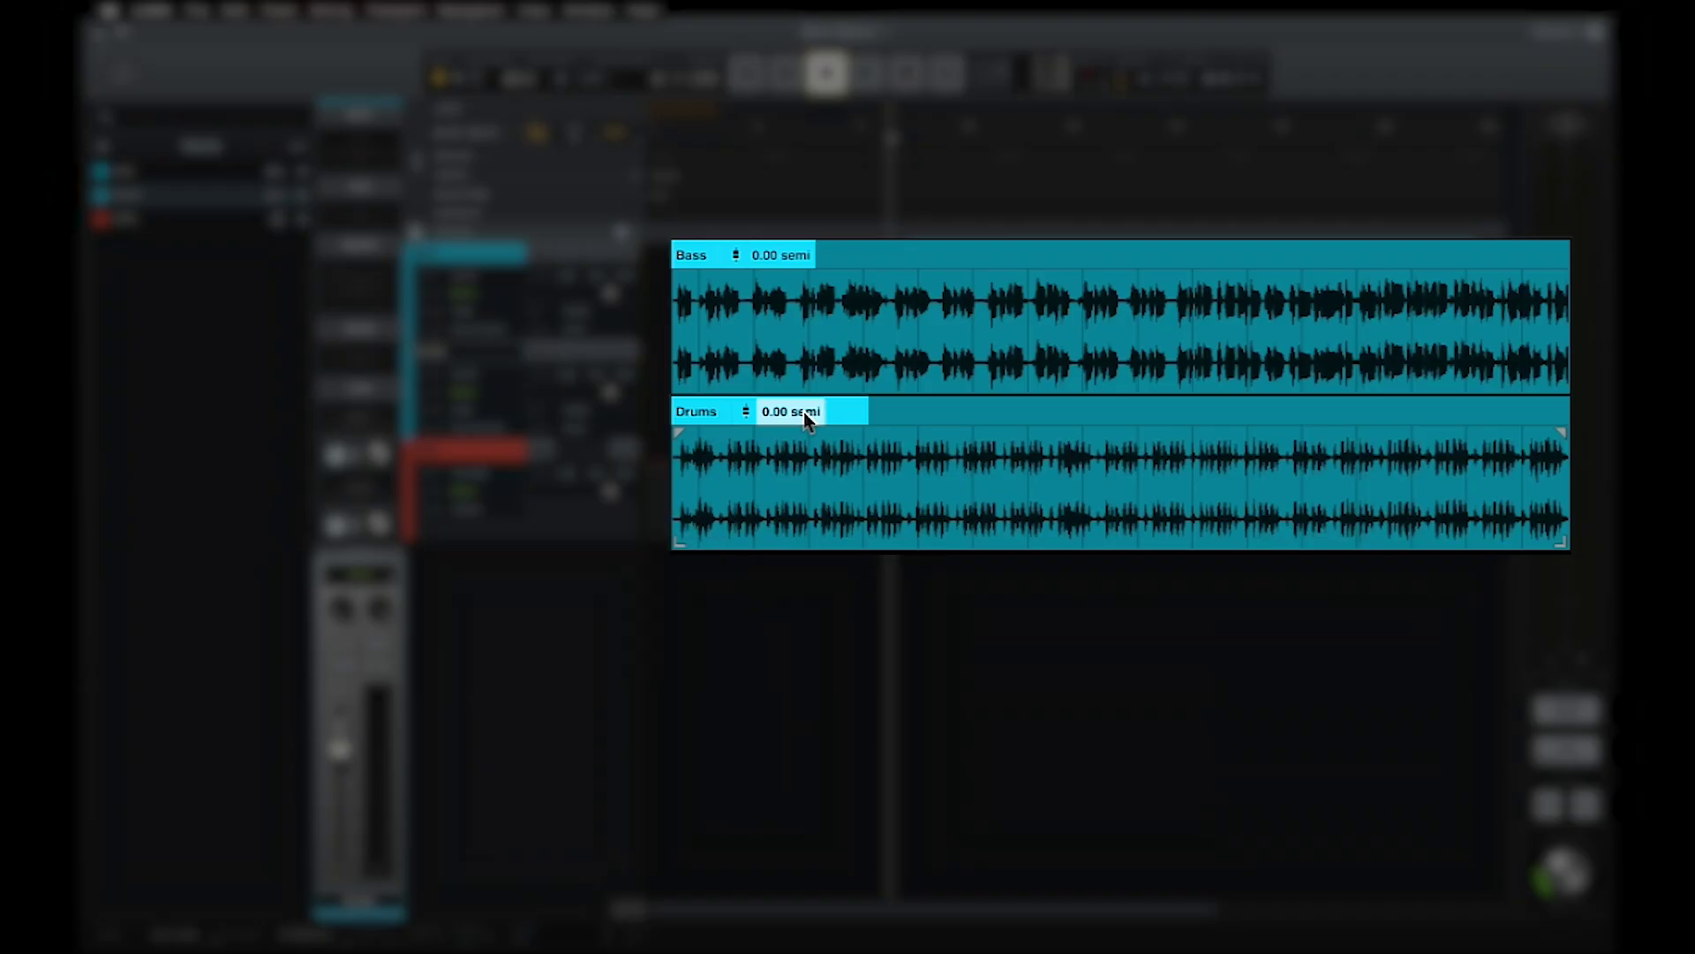
{"action": "double_click", "coordinate": [707, 411]}
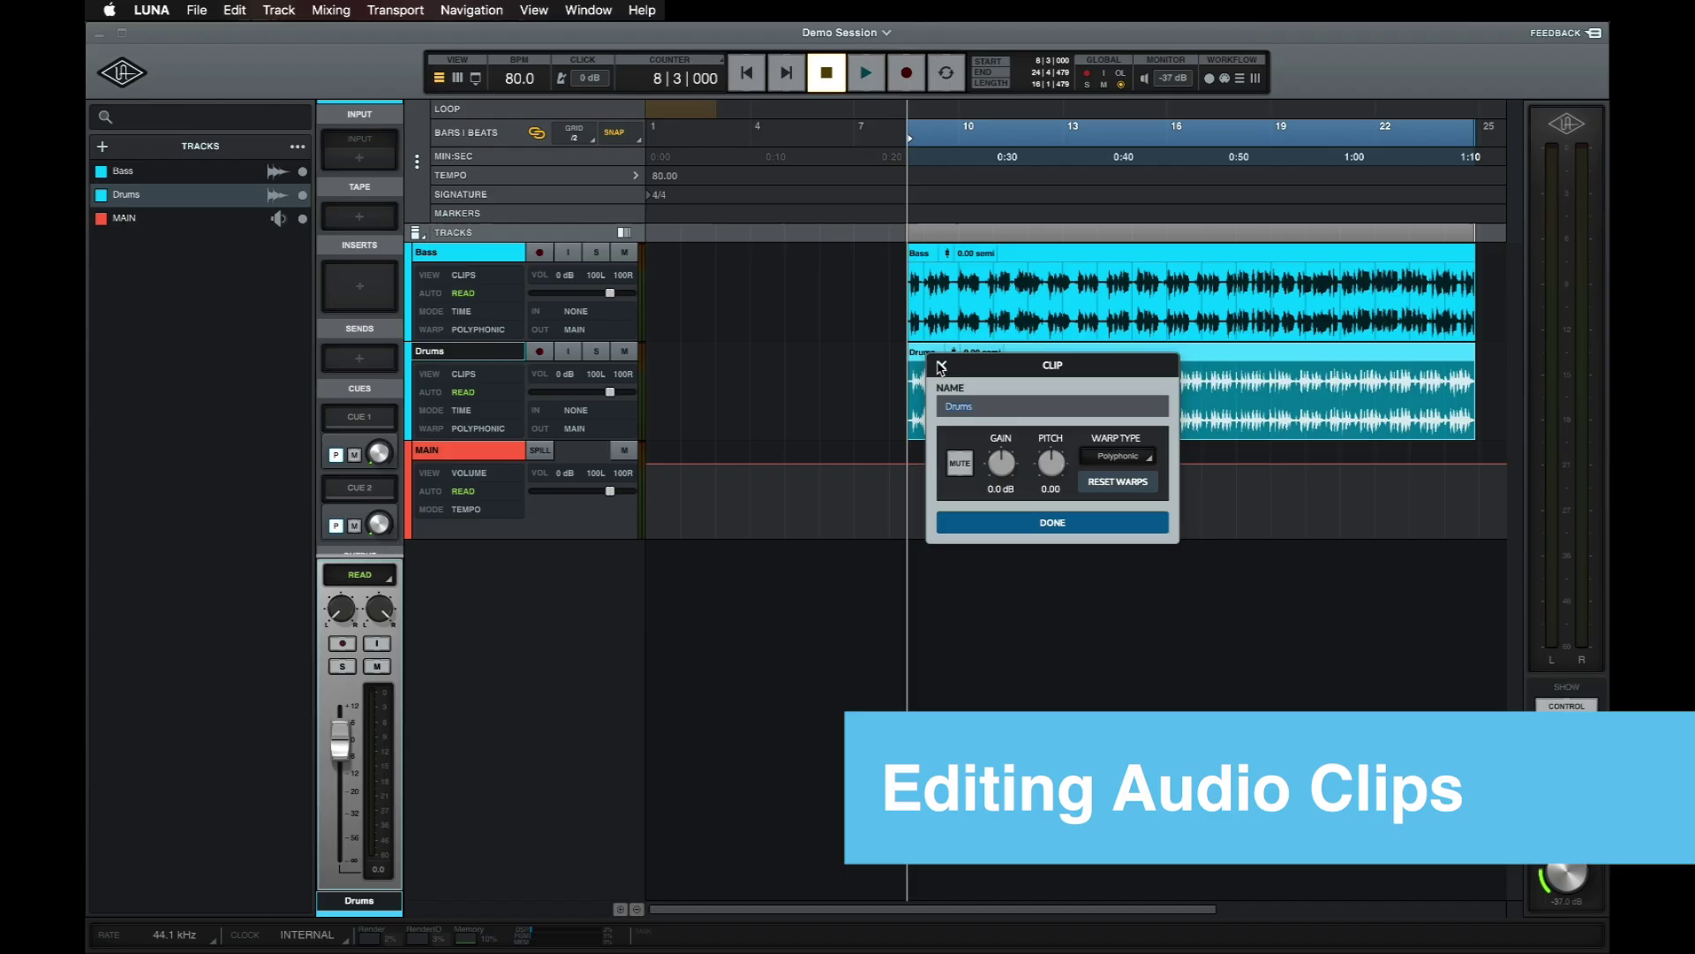
Close the Clip settings and slide the Drums clip later, then back in line with Bass
{"action": "left_click", "coordinate": [938, 364]}
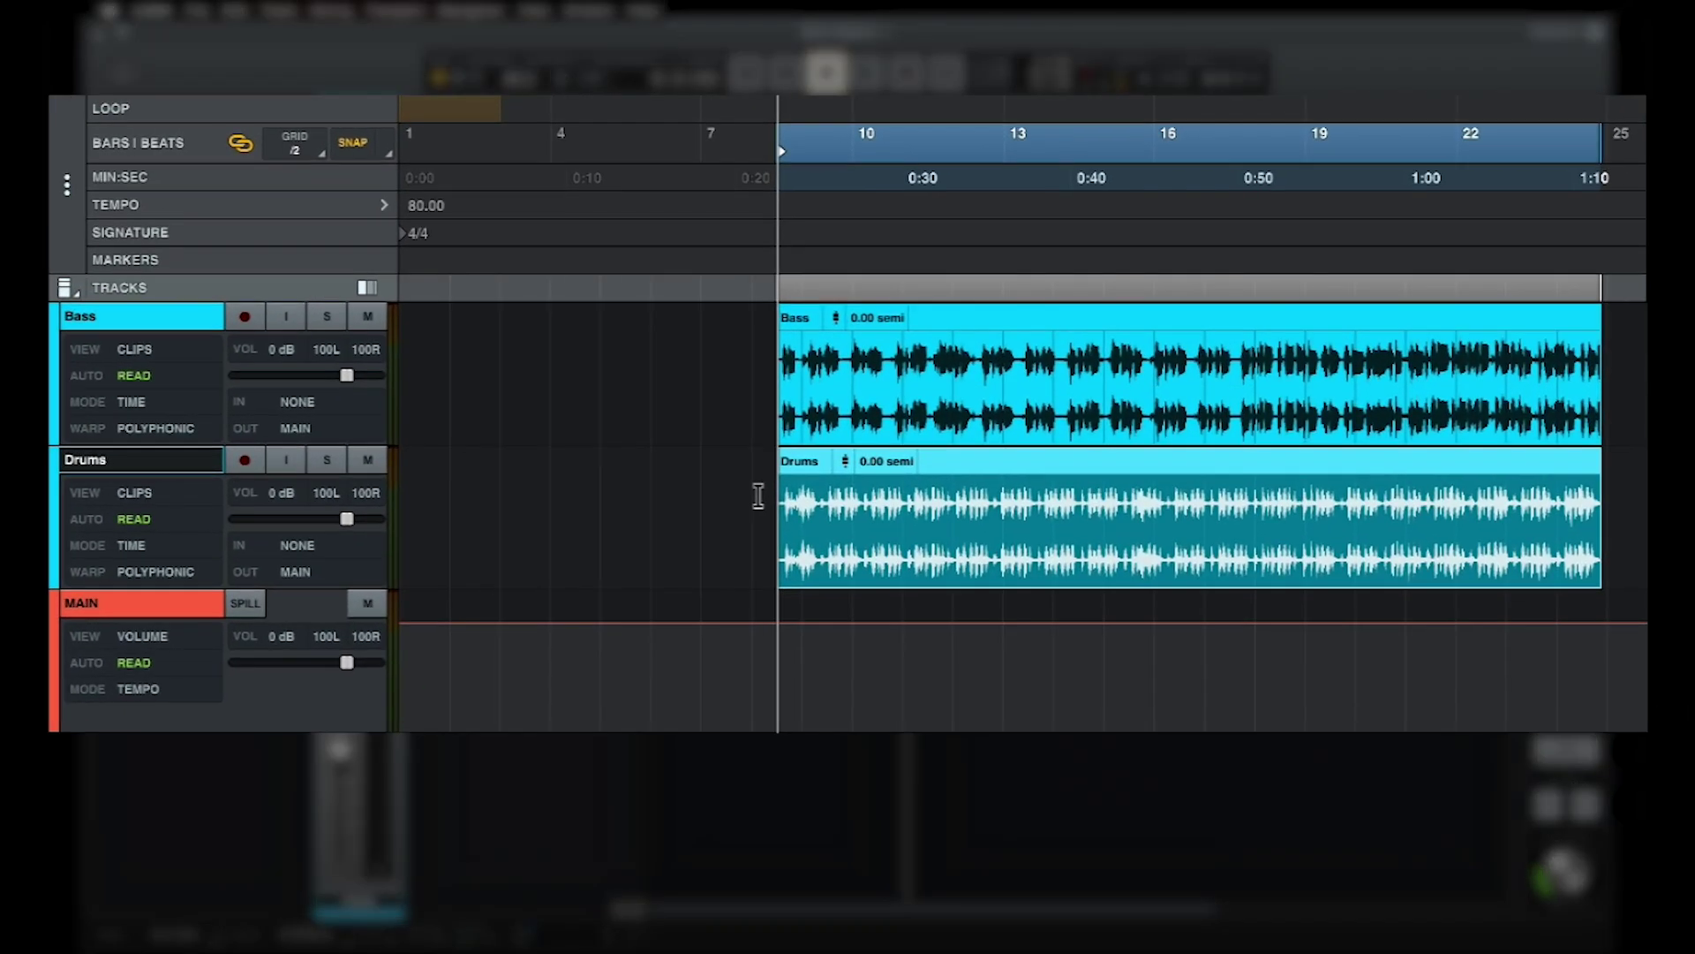
{"action": "mouse_move", "coordinate": [966, 465]}
{"action": "left_mouse_down"}
{"action": "mouse_move", "coordinate": [1007, 460]}
{"action": "mouse_move", "coordinate": [967, 478]}
{"action": "left_mouse_up"}
{"action": "mouse_move", "coordinate": [965, 545]}
{"action": "left_mouse_down"}
{"action": "mouse_move", "coordinate": [1008, 546]}
{"action": "mouse_move", "coordinate": [963, 563]}
{"action": "left_mouse_up"}
{"action": "key", "text": "n"}
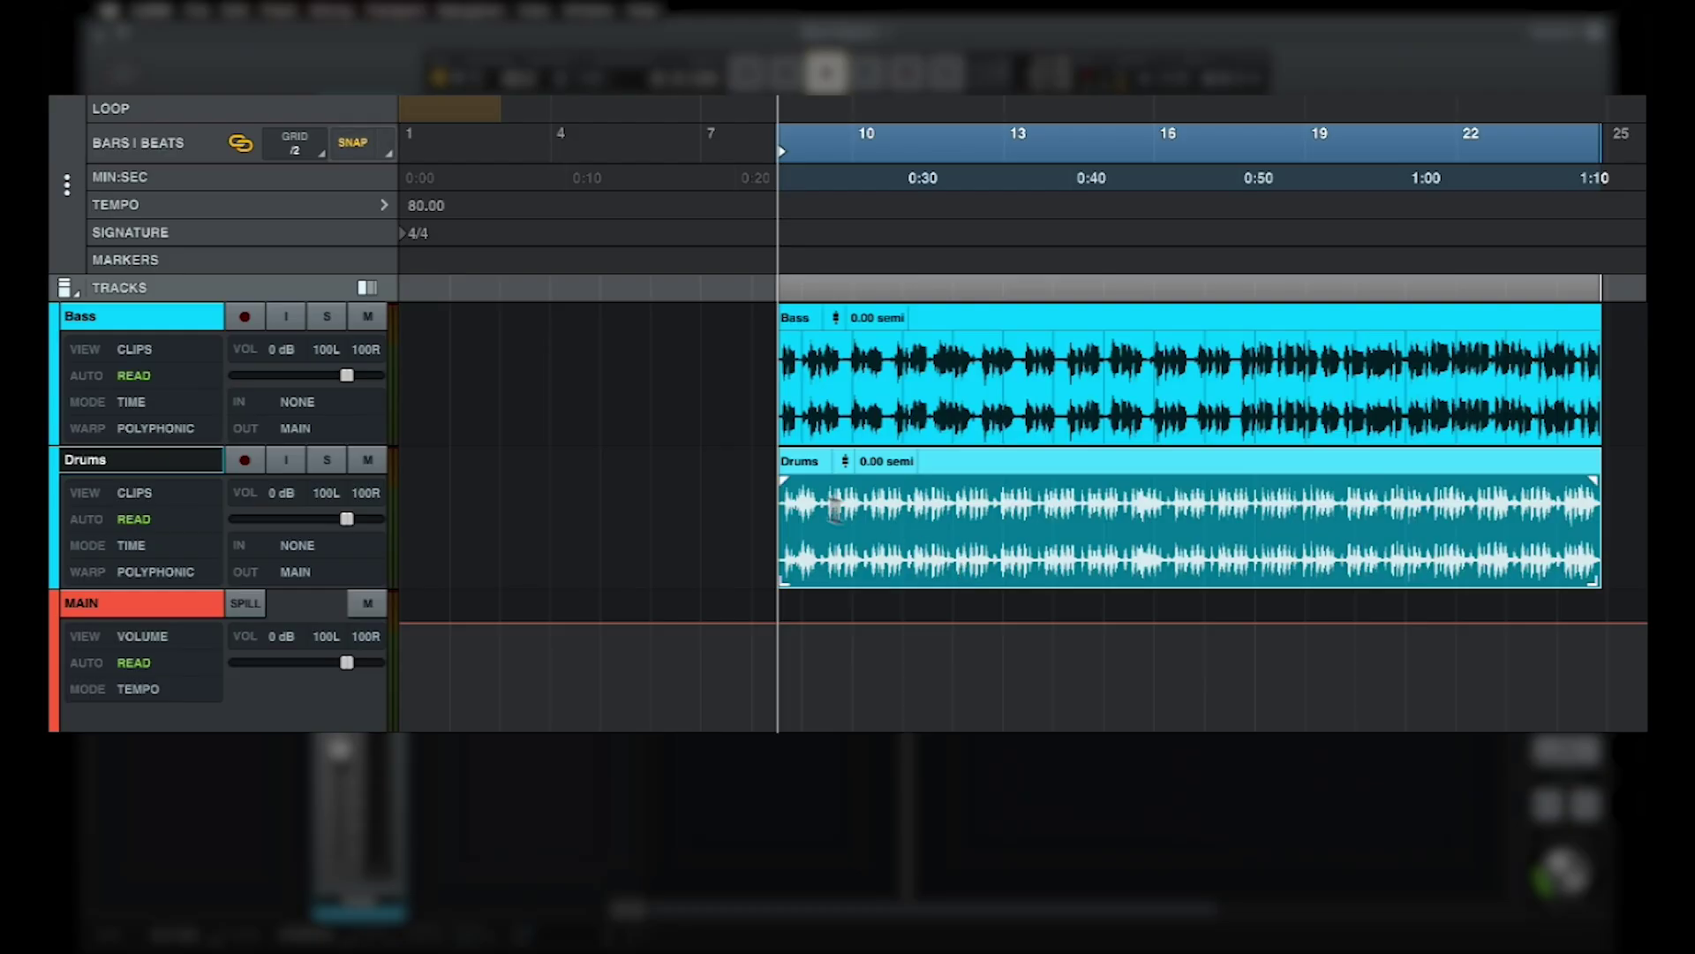
{"action": "left_click", "coordinate": [354, 150]}
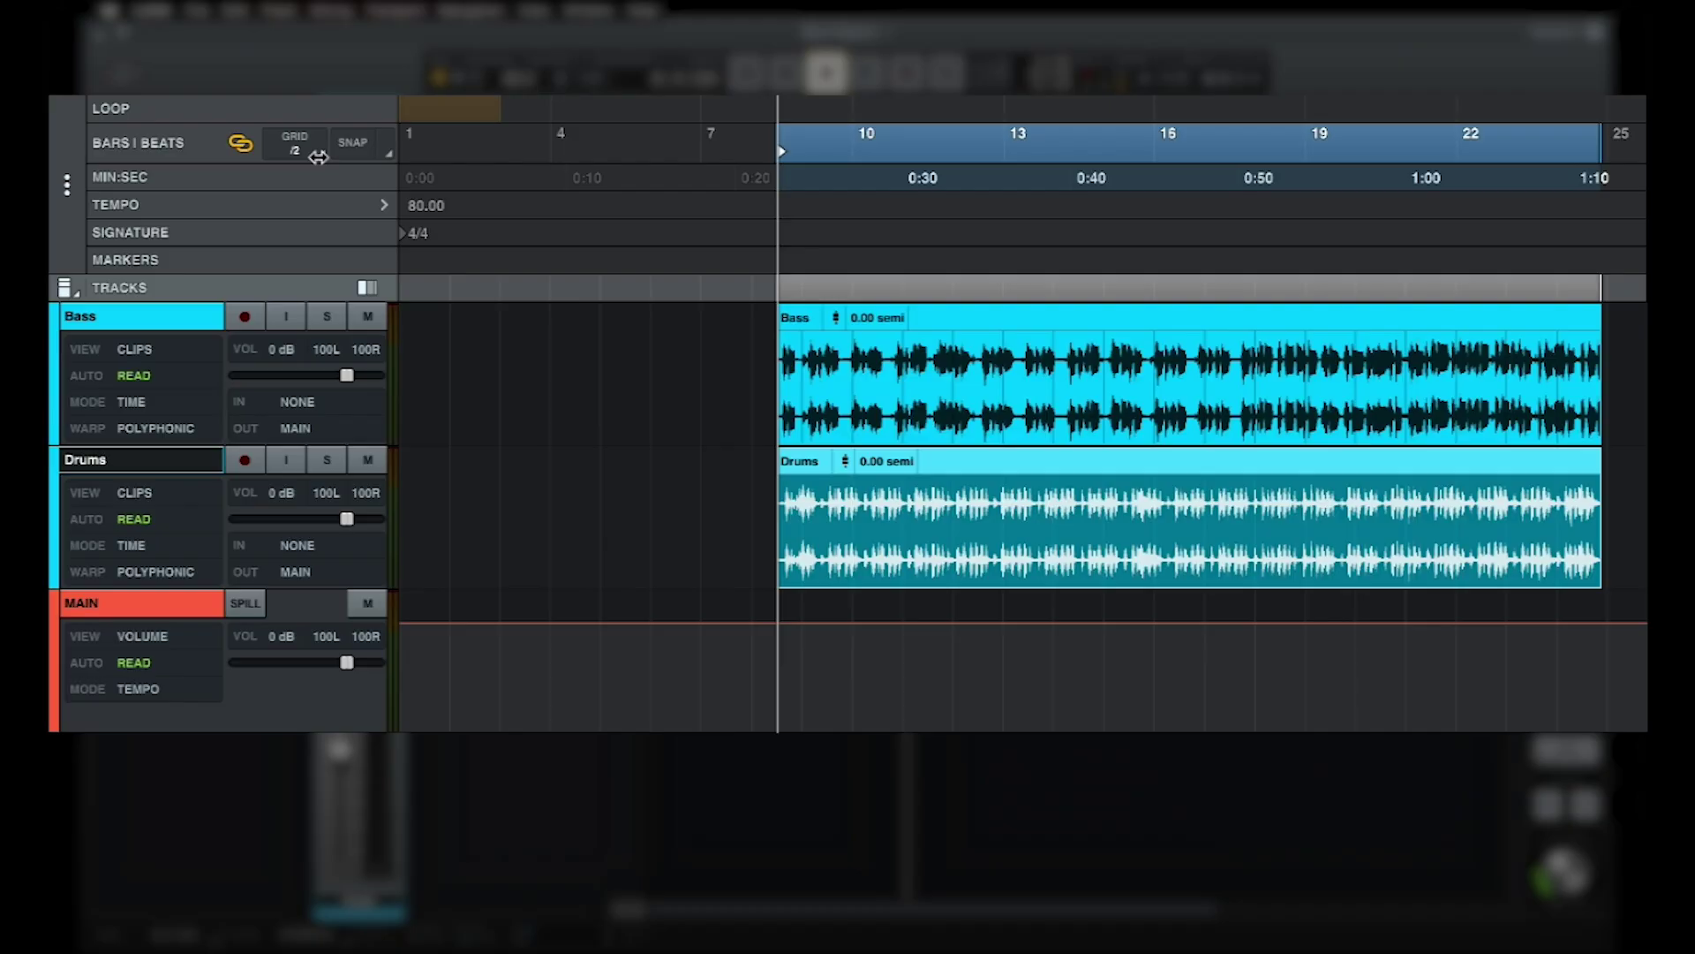
{"action": "left_click", "coordinate": [319, 153]}
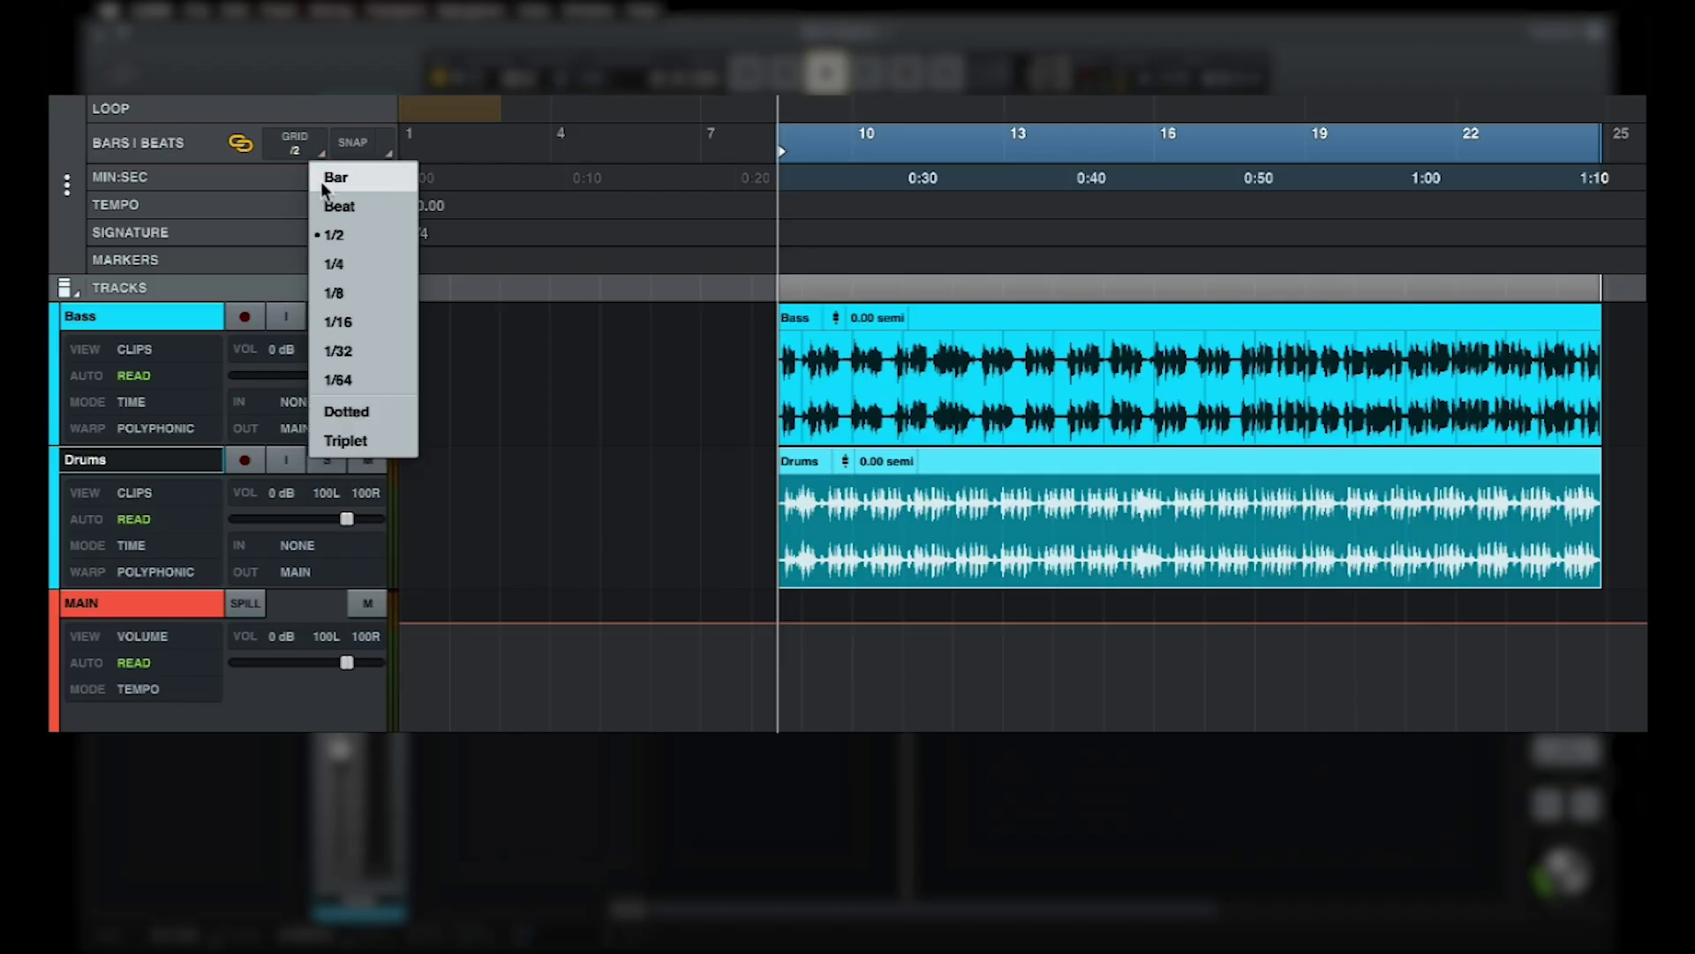
{"action": "left_click", "coordinate": [350, 269]}
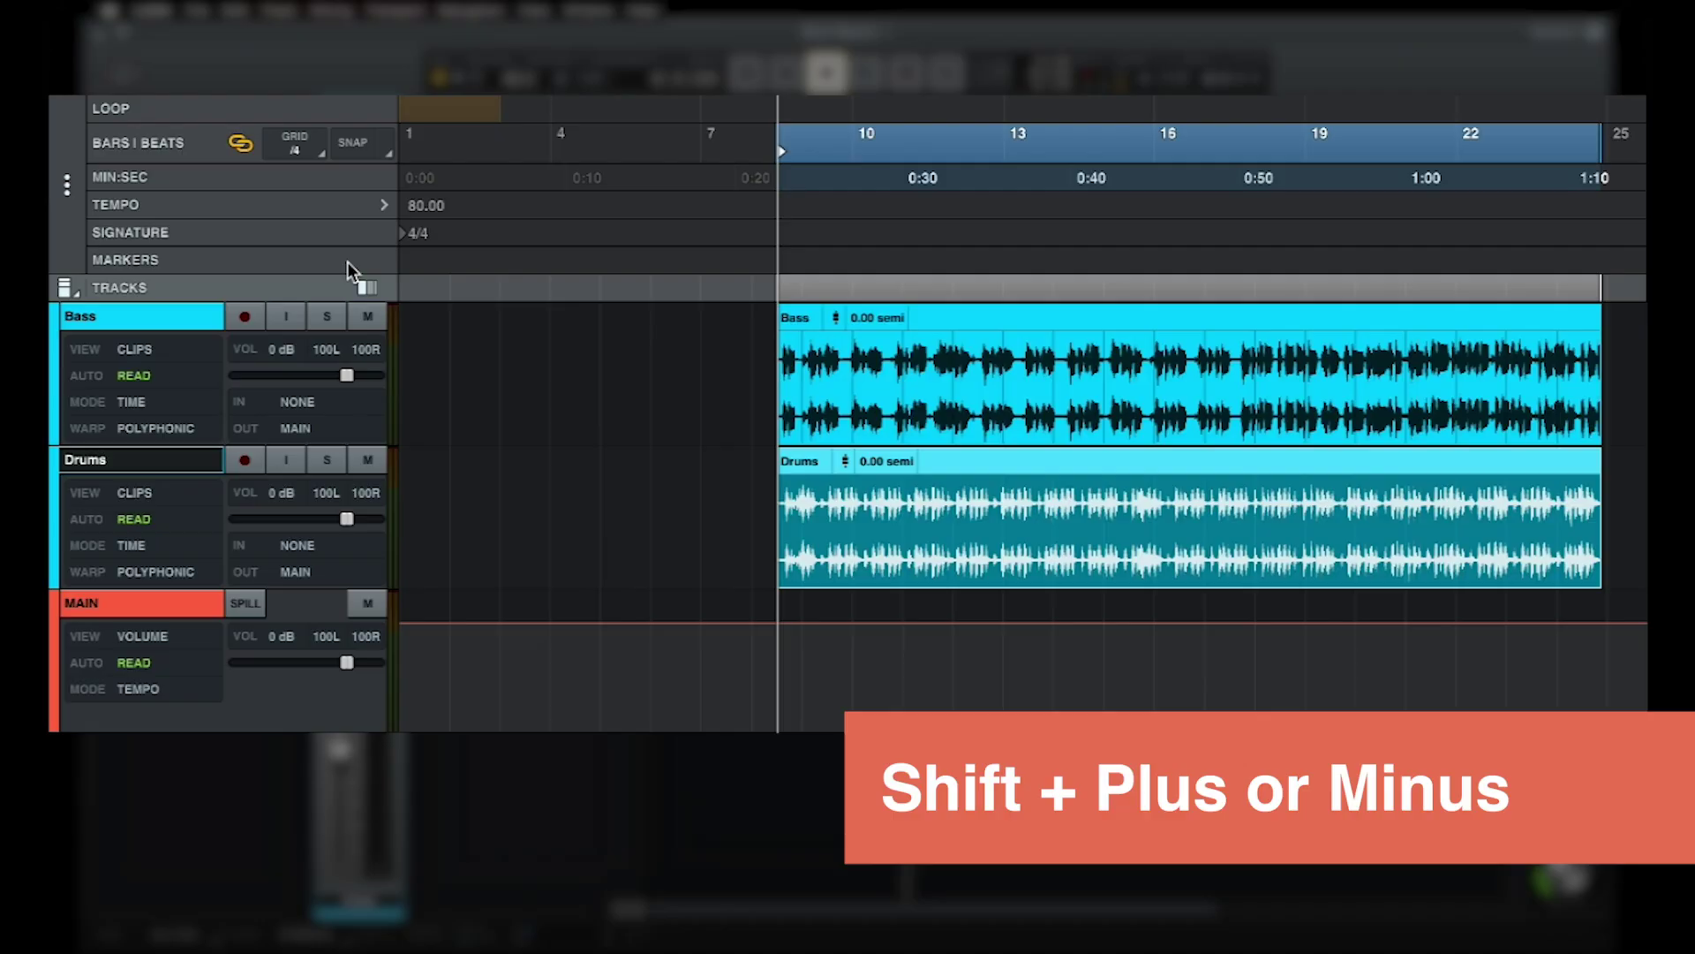
{"action": "key", "text": "shift+minus"}
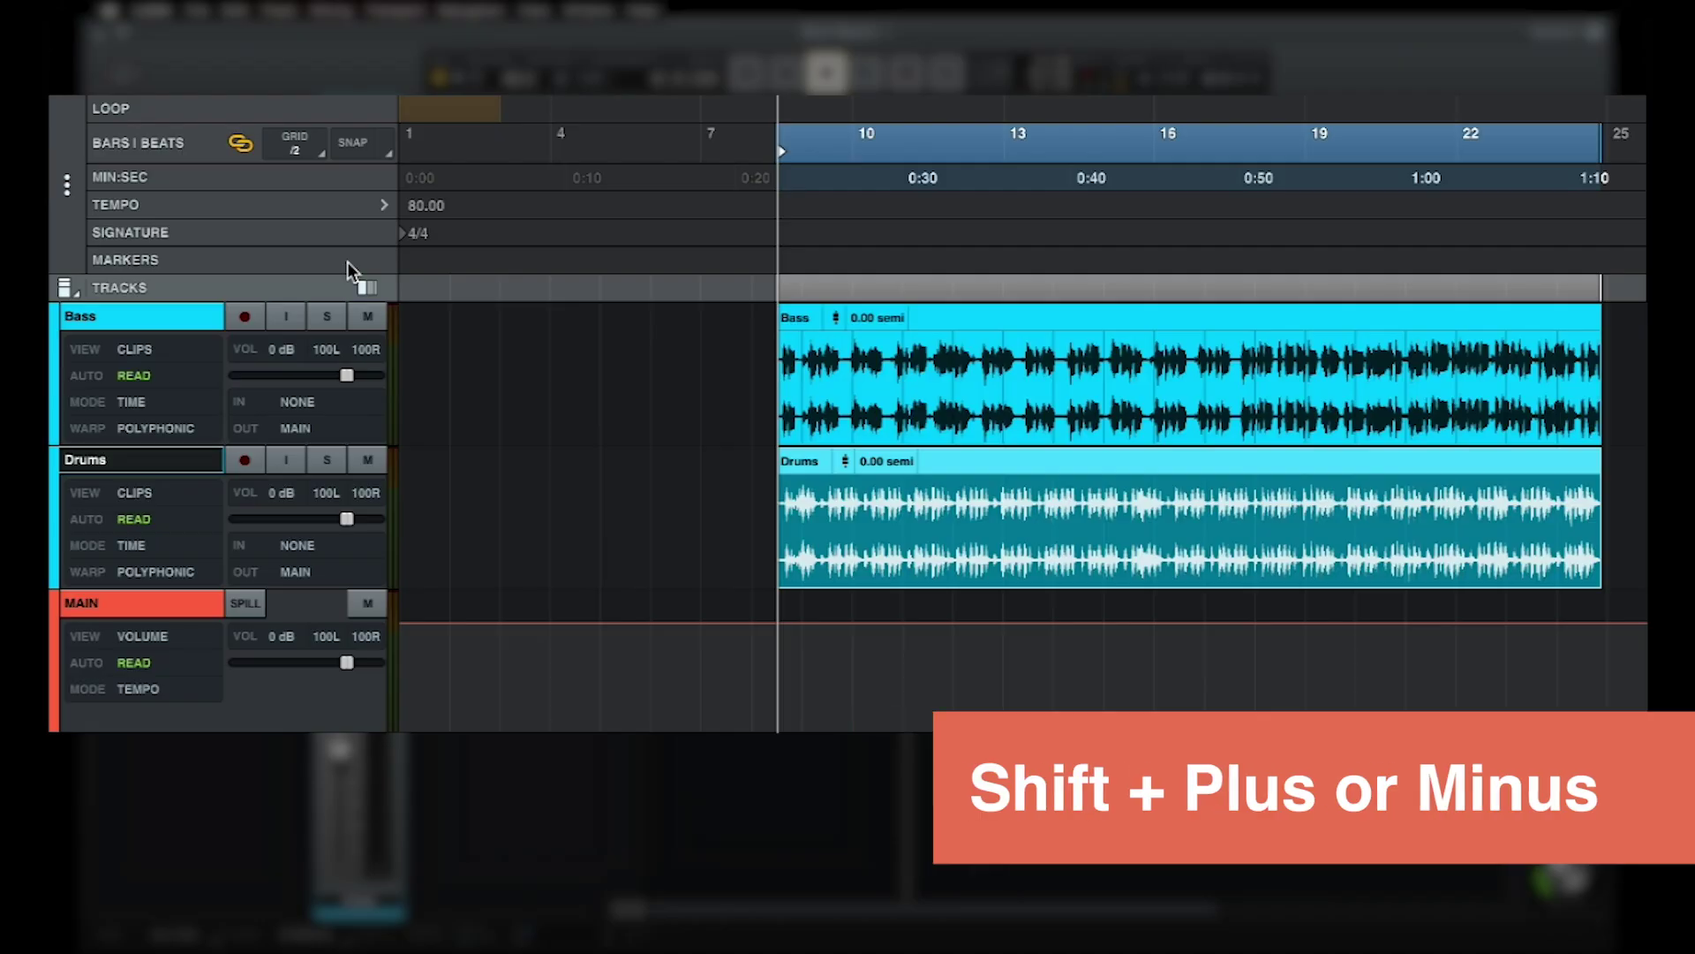
{"action": "left_click", "coordinate": [319, 153]}
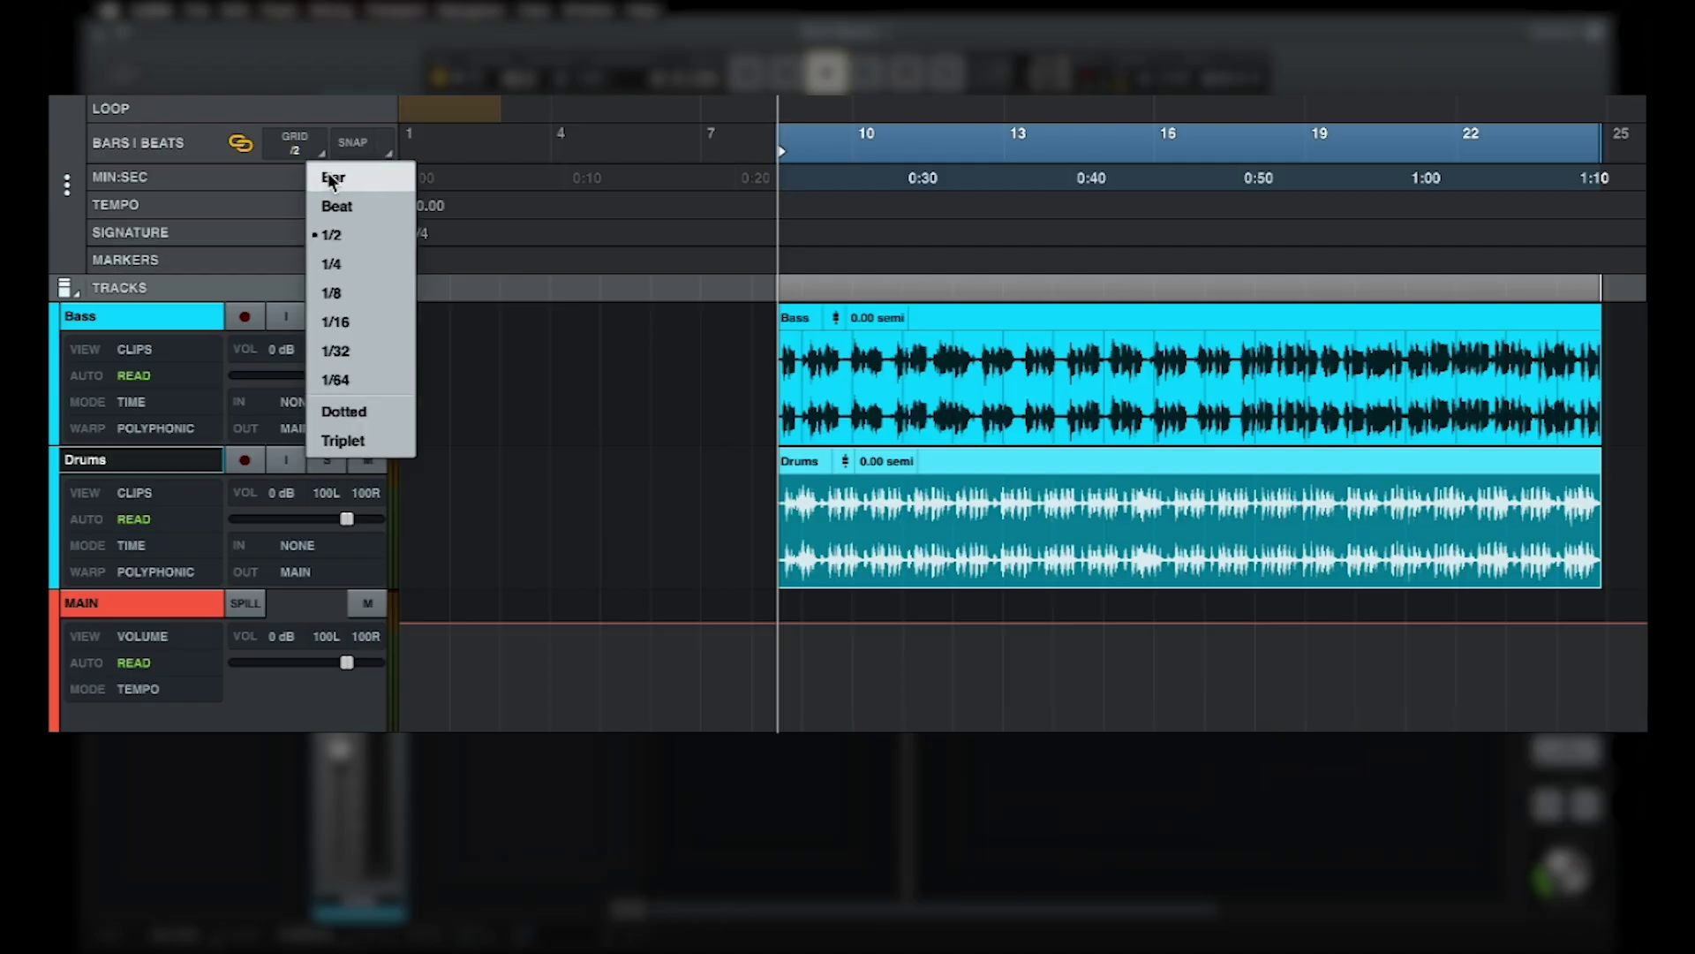
{"action": "left_click", "coordinate": [334, 177]}
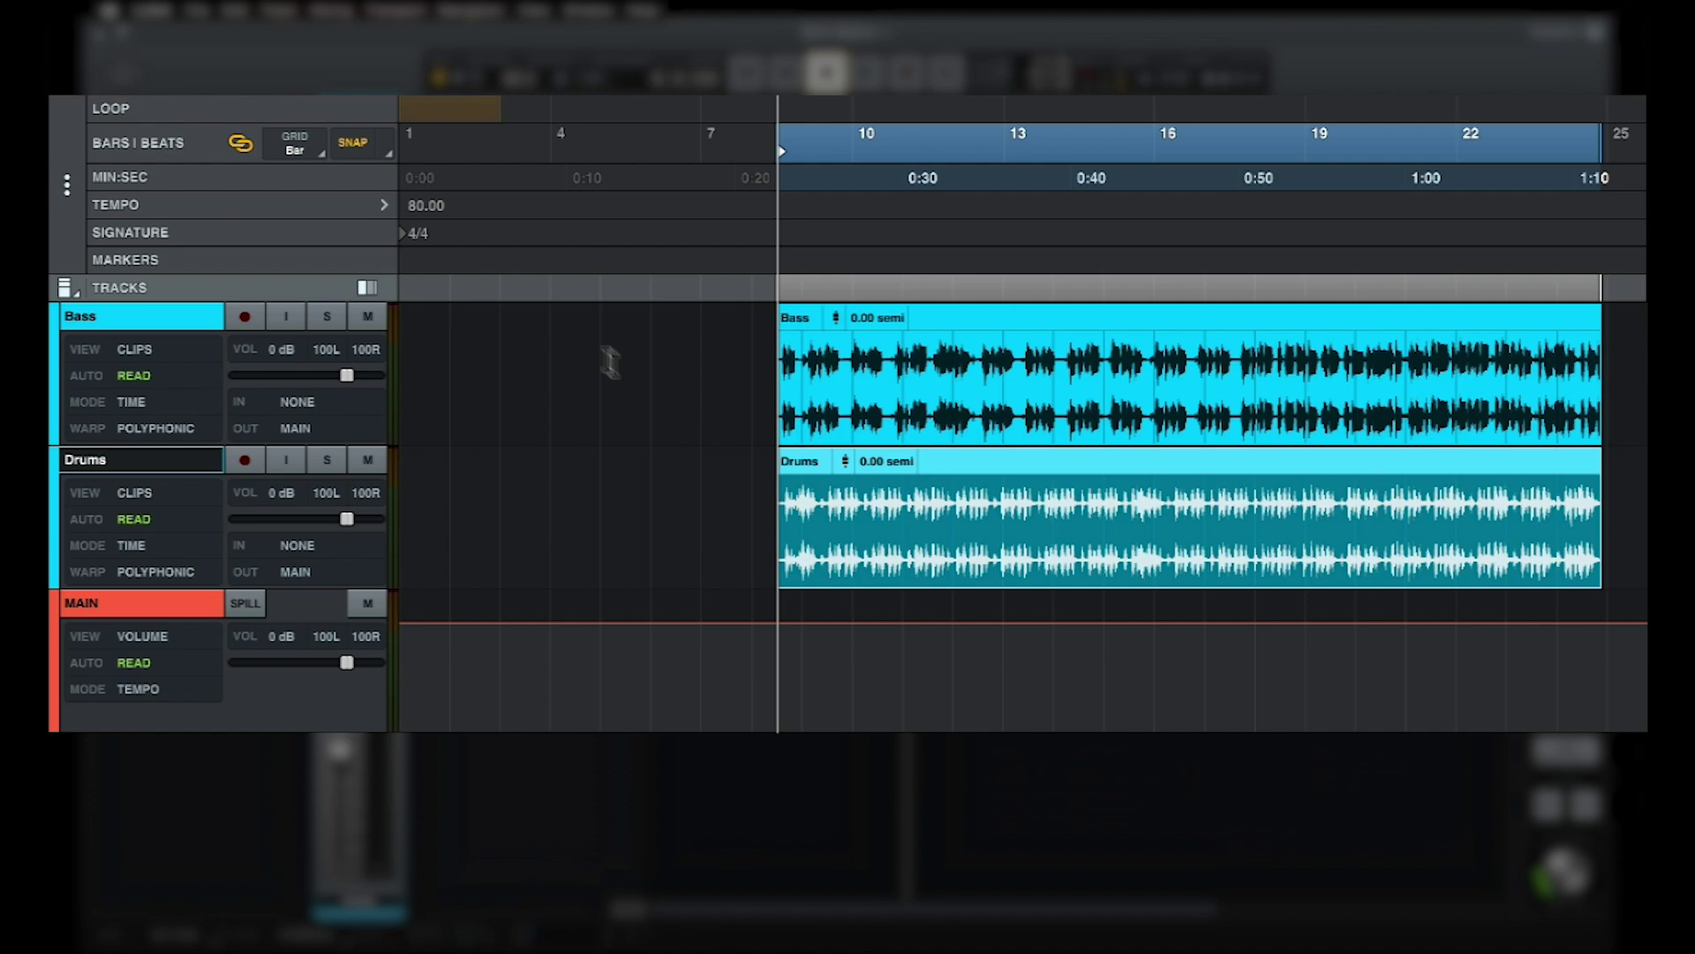
{"action": "mouse_move", "coordinate": [801, 460]}
{"action": "left_mouse_down"}
{"action": "mouse_move", "coordinate": [862, 462]}
{"action": "mouse_move", "coordinate": [791, 475]}
{"action": "left_mouse_up"}
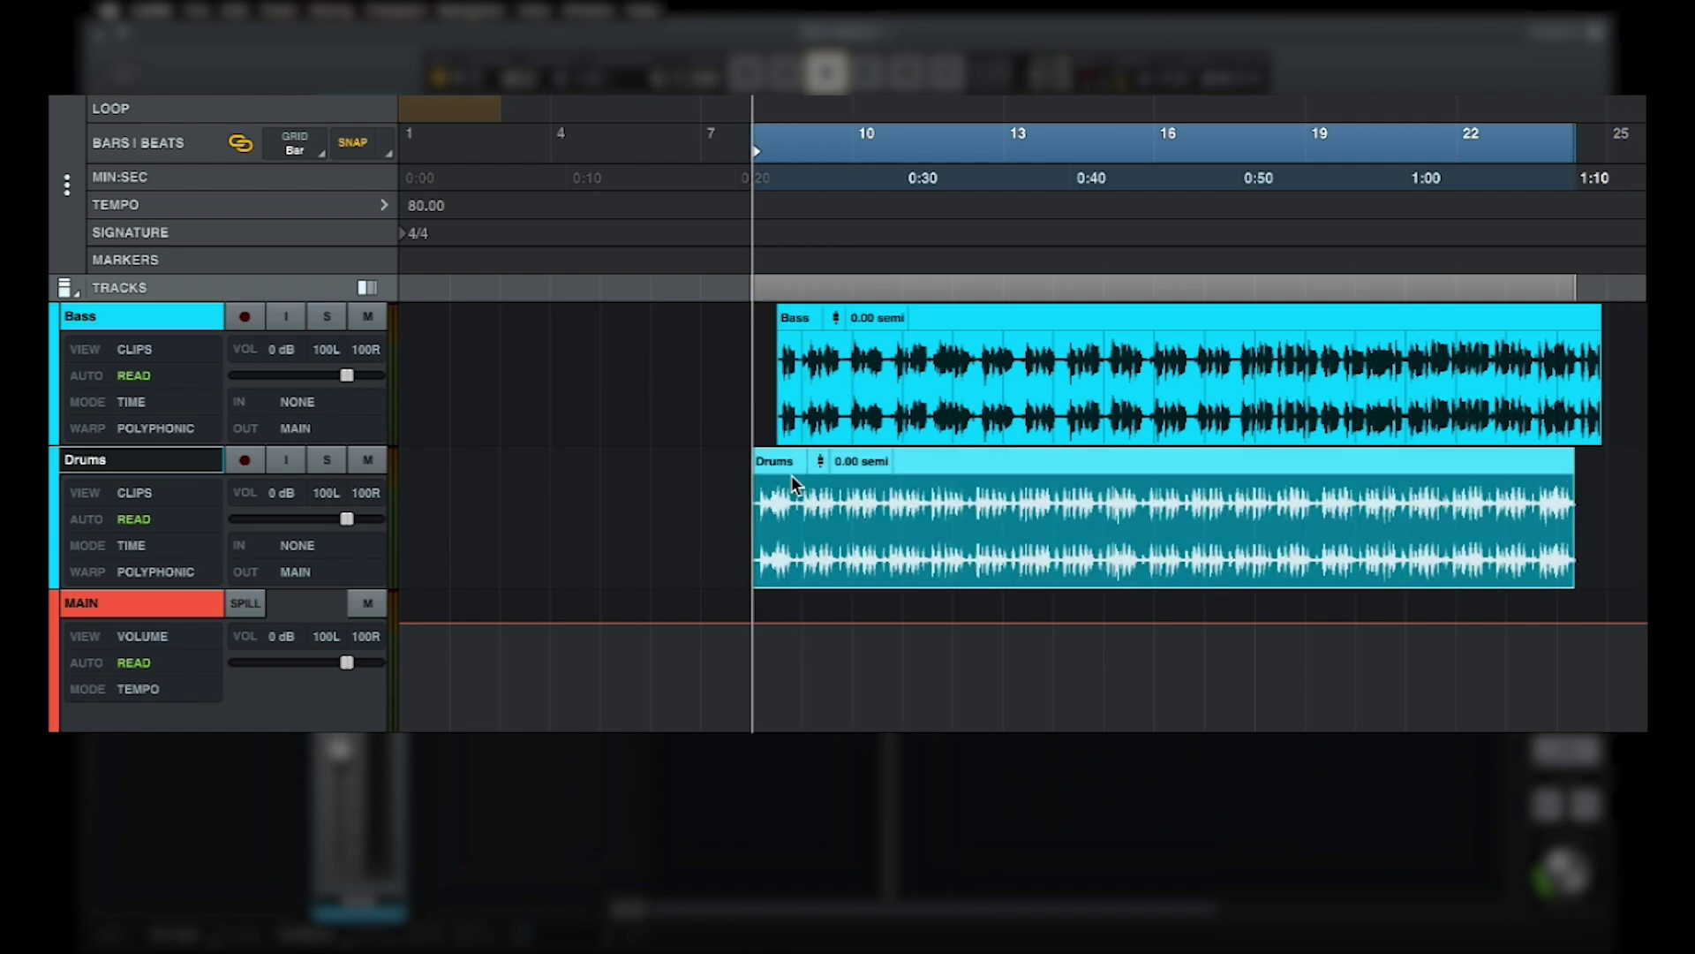
{"action": "left_click", "coordinate": [304, 152]}
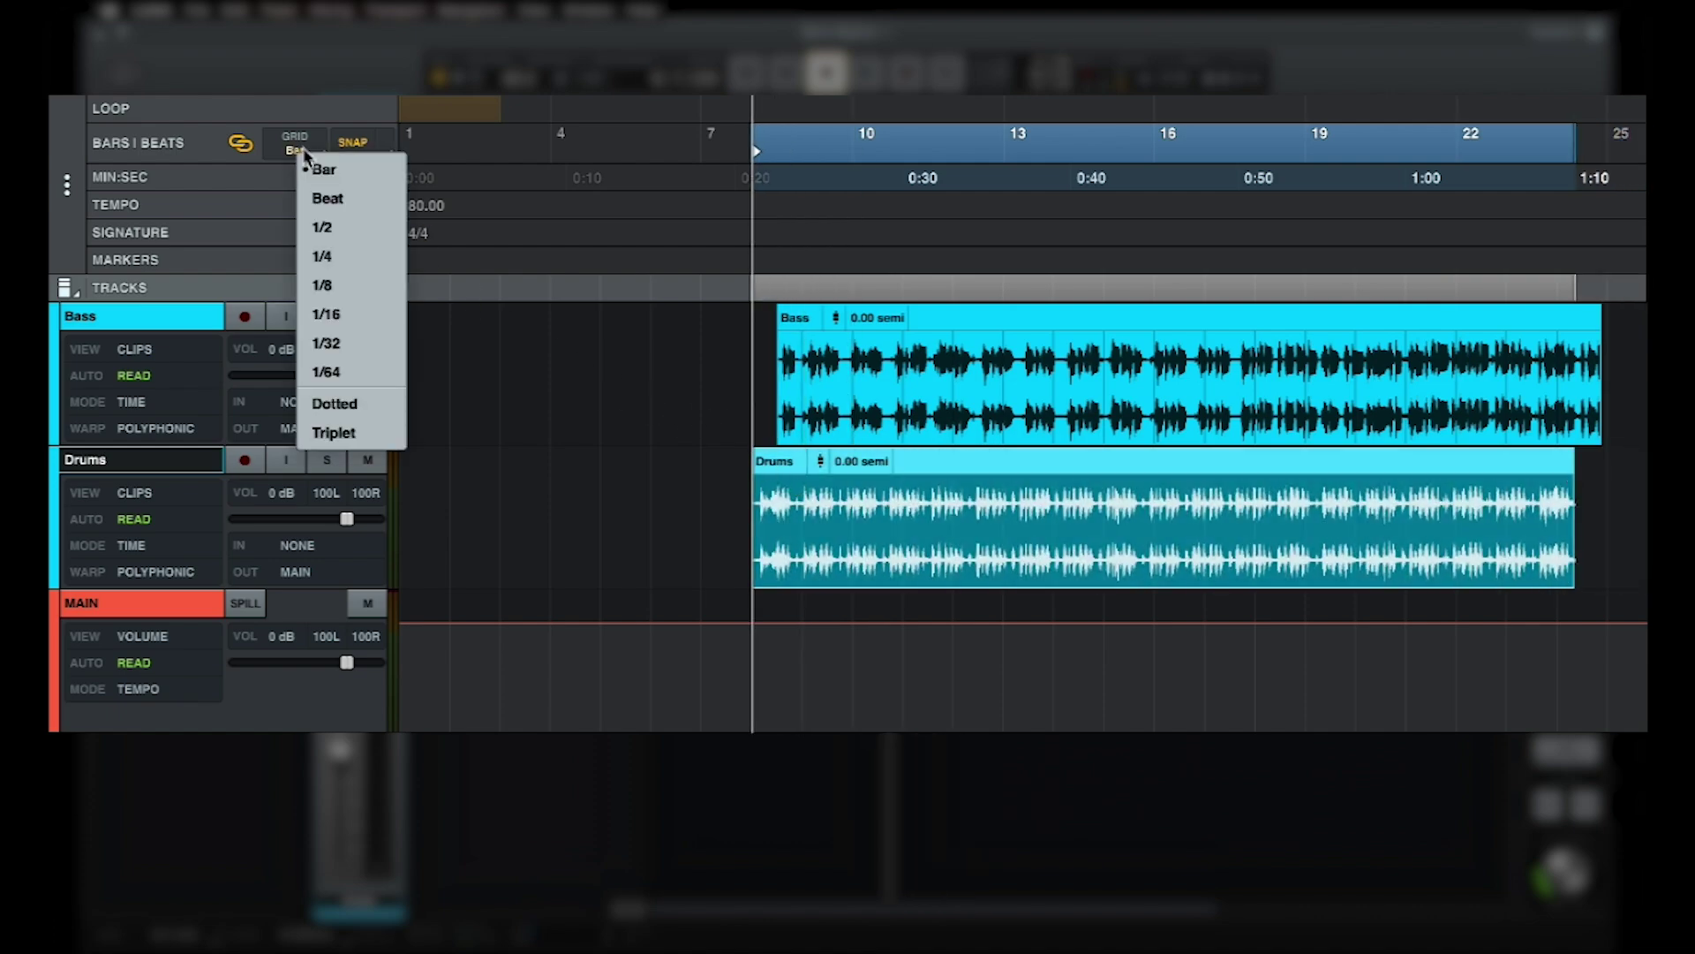
{"action": "left_click", "coordinate": [350, 226]}
{"action": "left_click_drag", "start_coordinate": [768, 463], "coordinate": [798, 481]}
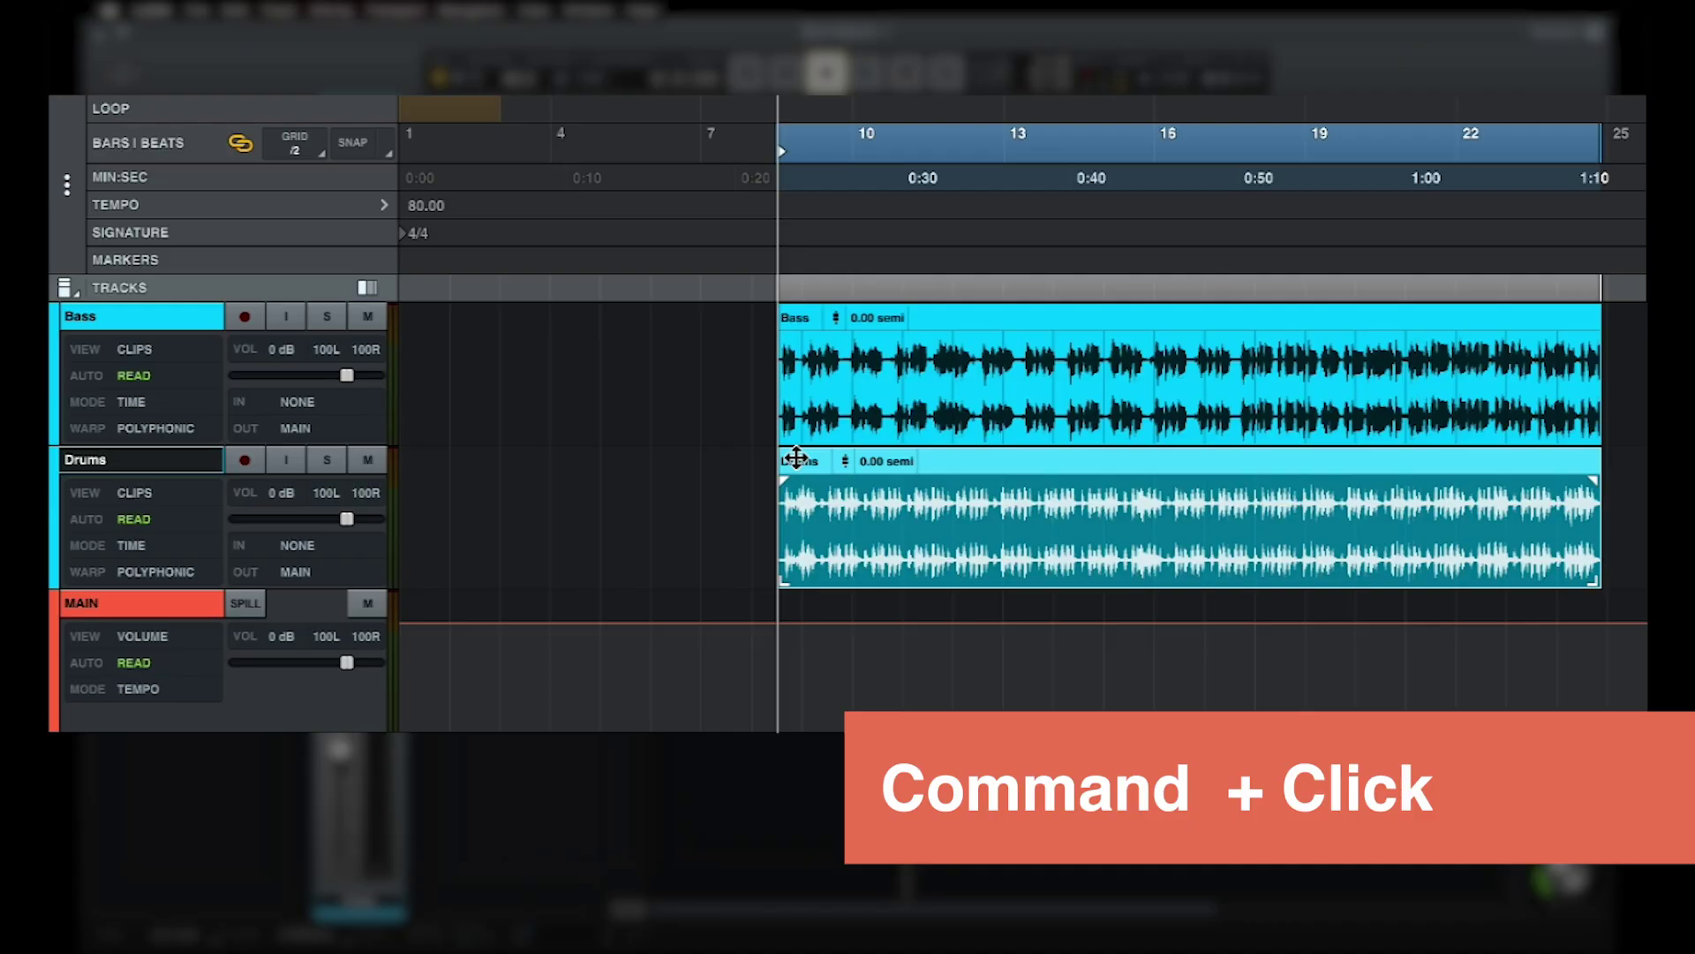
{"action": "mouse_move", "coordinate": [797, 457]}
{"action": "left_mouse_down"}
{"action": "mouse_move", "coordinate": [848, 459]}
{"action": "mouse_move", "coordinate": [801, 472]}
{"action": "left_mouse_up"}
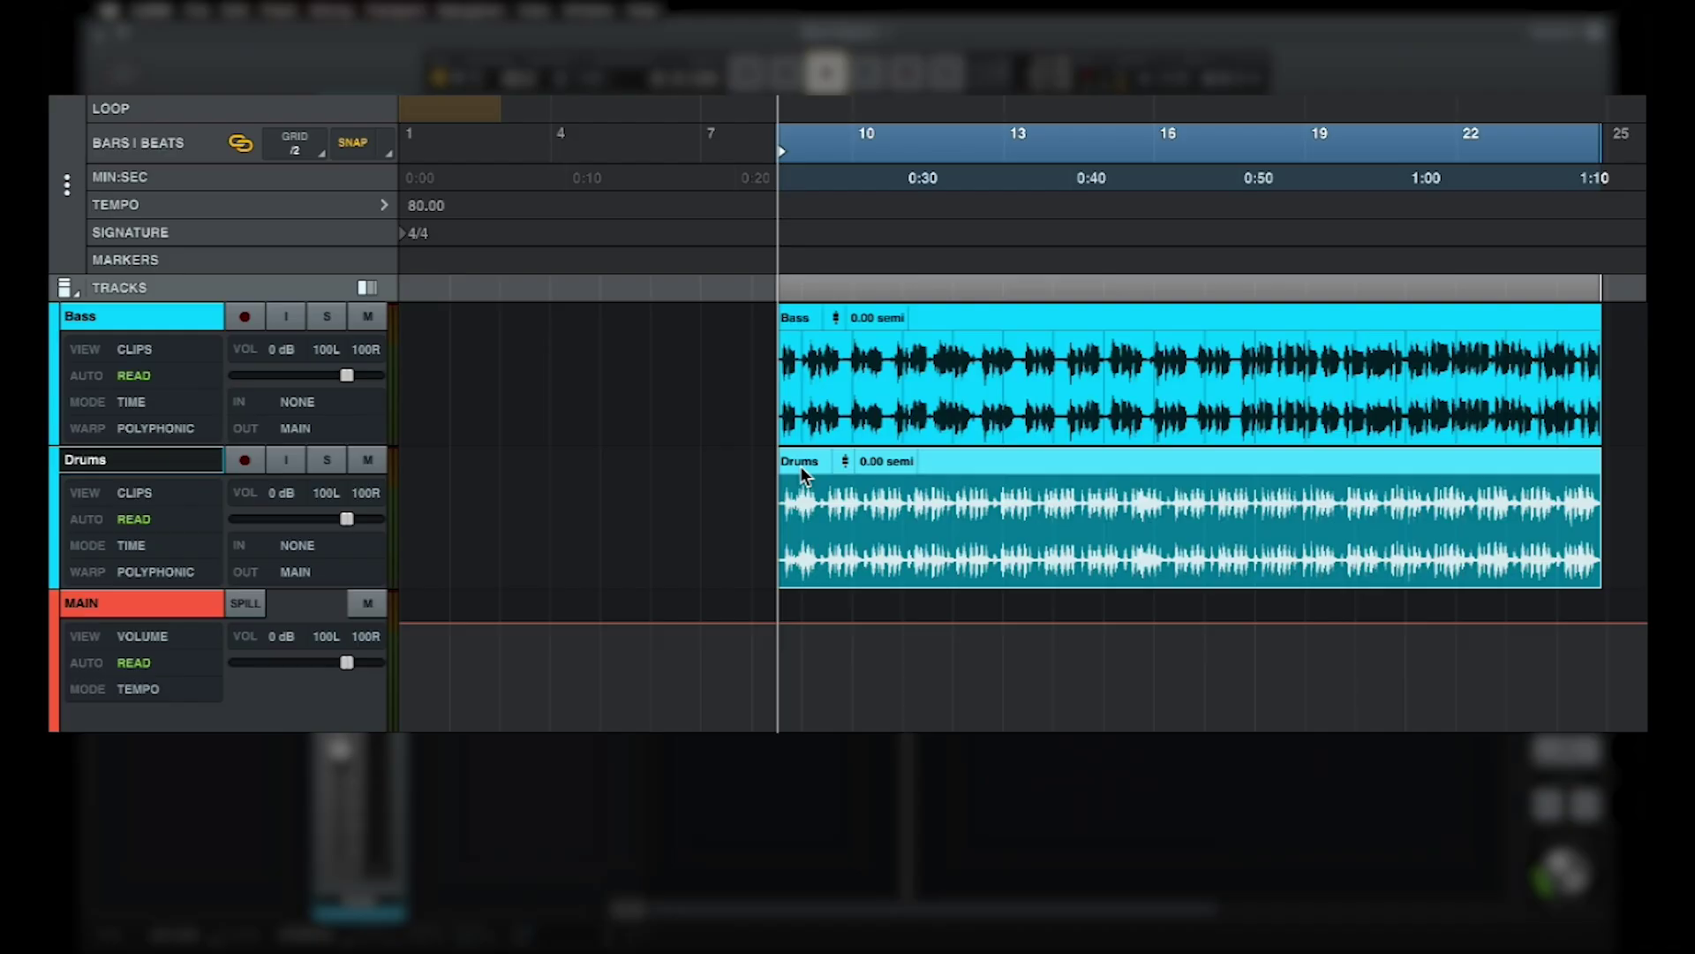
Trim the Drums clip start, trying and then removing a fade-in and a bar-10 range
{"action": "key", "text": "super+equal"}
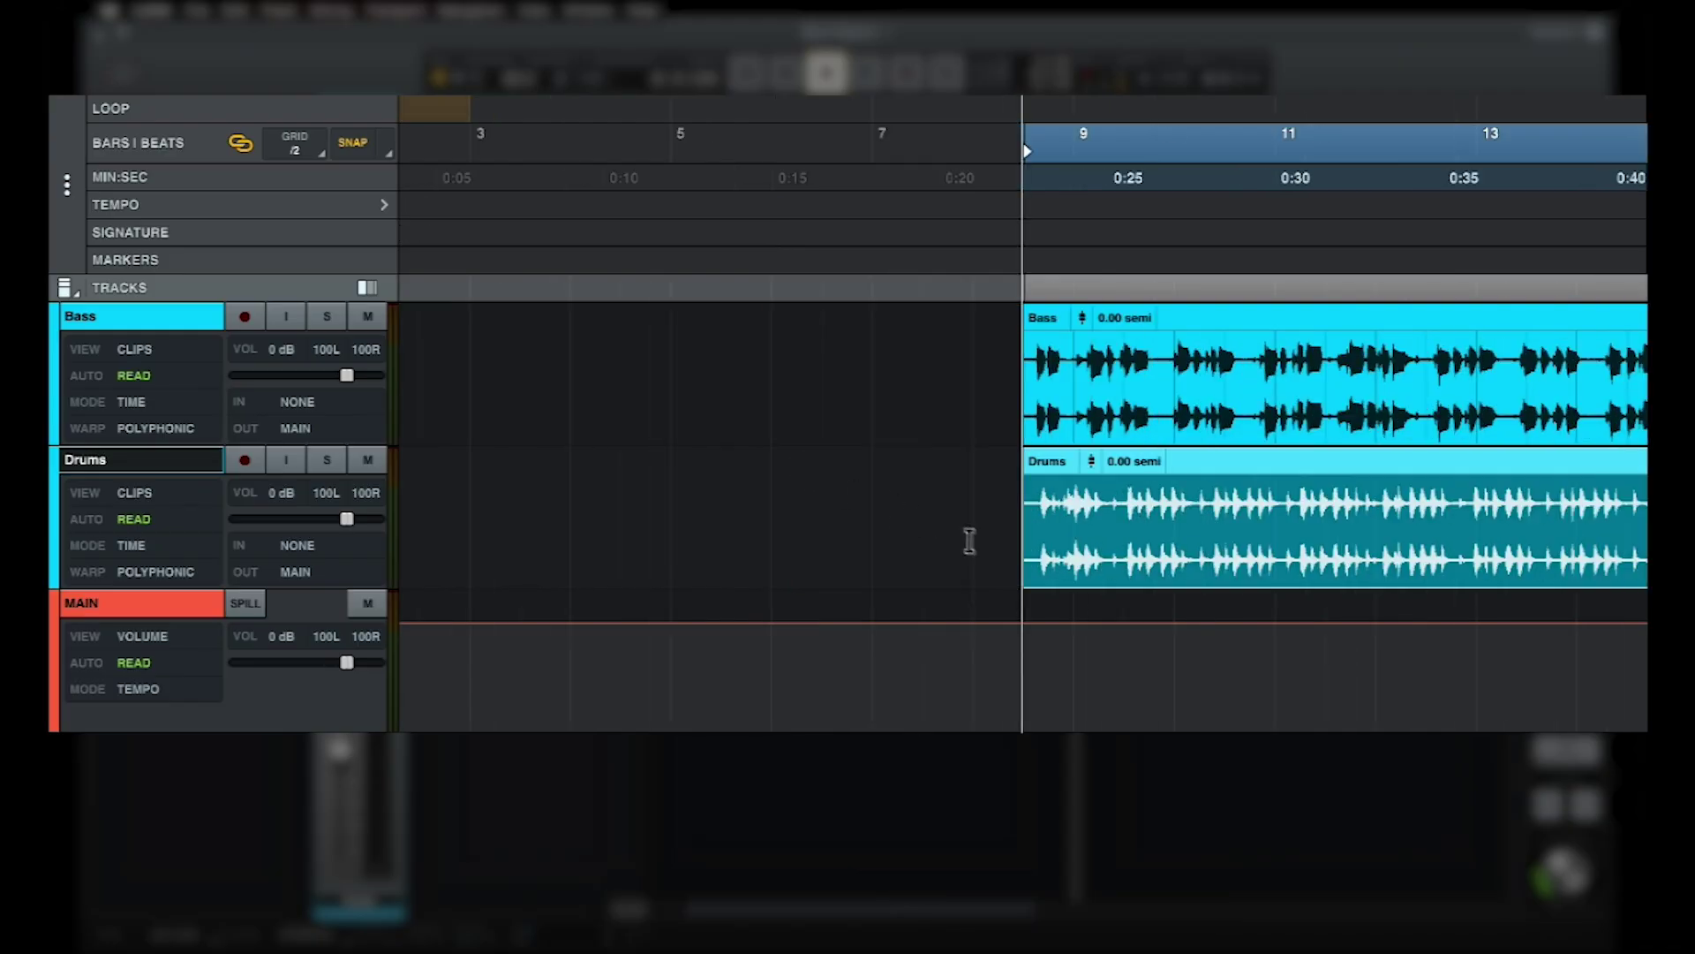
{"action": "mouse_move", "coordinate": [1024, 566]}
{"action": "left_mouse_down"}
{"action": "mouse_move", "coordinate": [1124, 568]}
{"action": "mouse_move", "coordinate": [1015, 577]}
{"action": "left_mouse_up"}
{"action": "left_click_drag", "start_coordinate": [1026, 482], "coordinate": [1066, 534]}
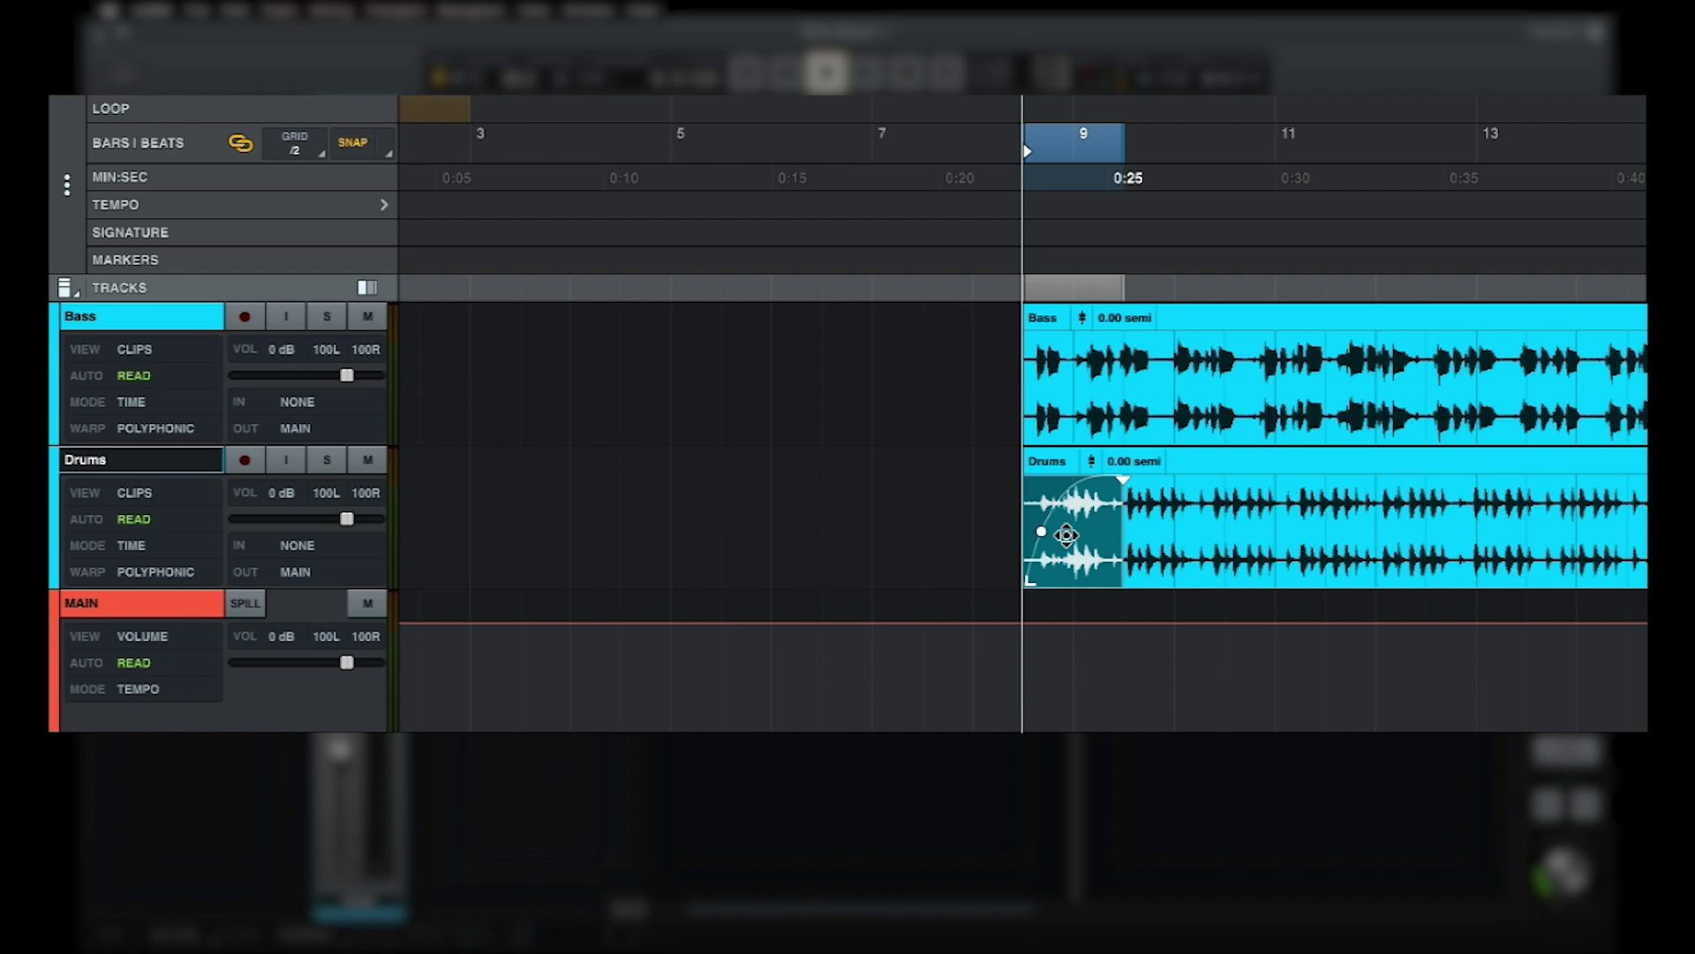
{"action": "left_click_drag", "start_coordinate": [1122, 480], "coordinate": [1037, 495]}
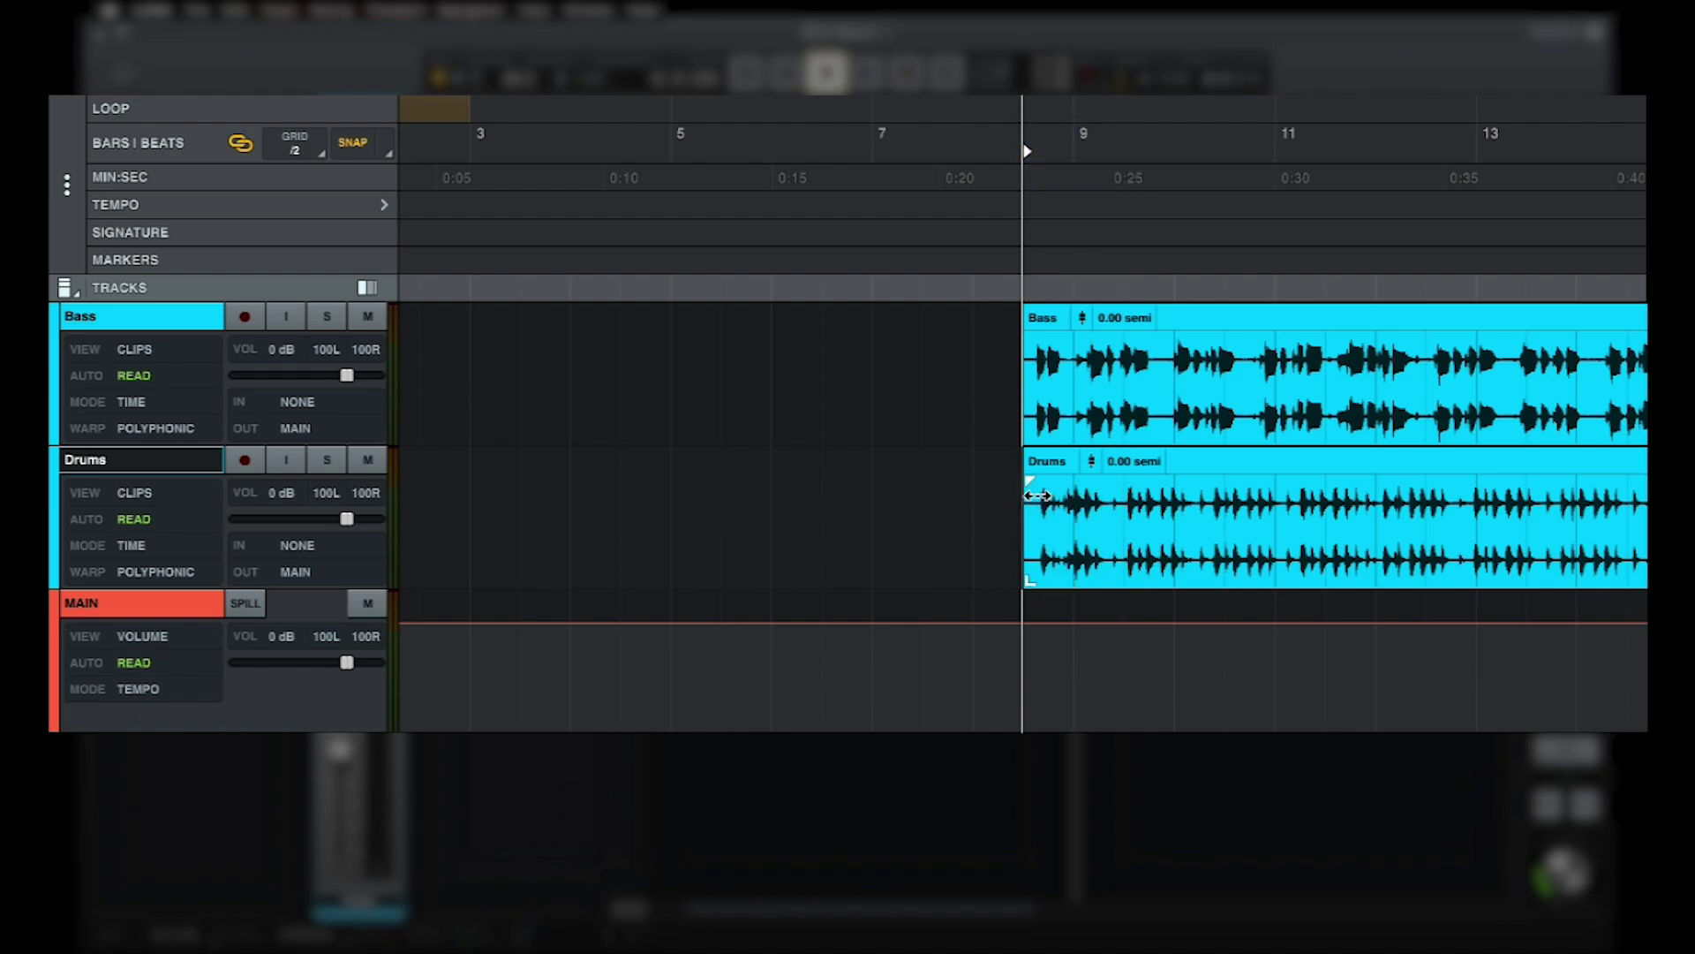
{"action": "left_click", "coordinate": [1176, 501]}
{"action": "left_click_drag", "start_coordinate": [1176, 502], "coordinate": [1296, 504]}
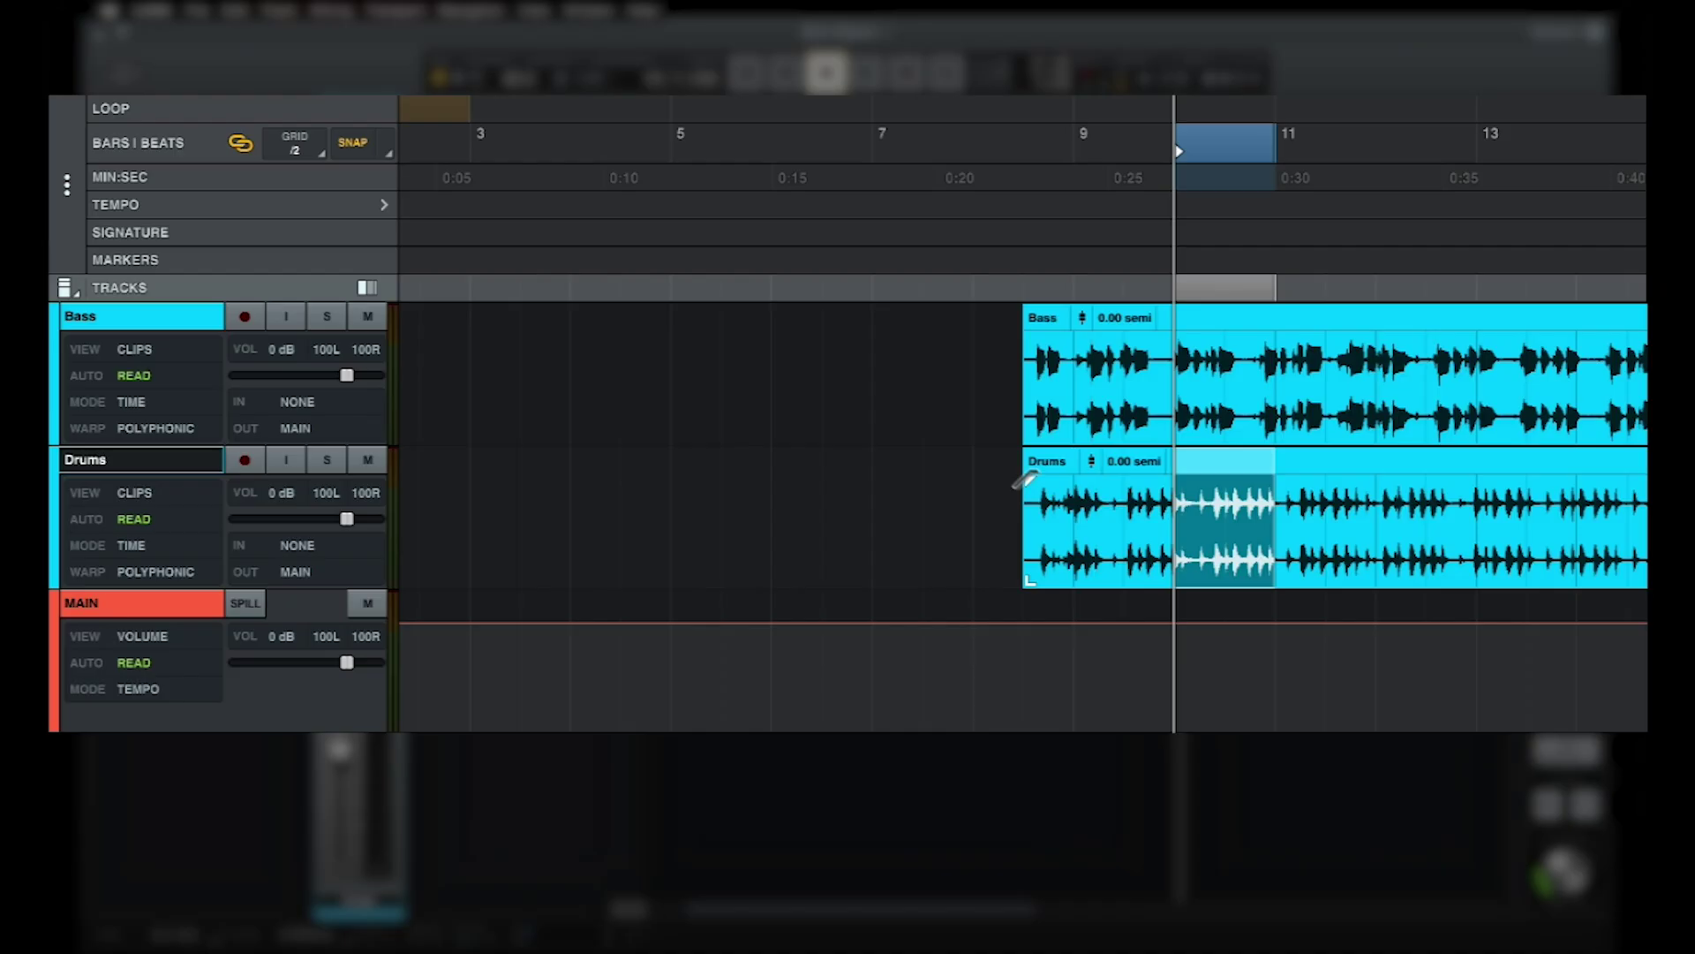
{"action": "left_click", "coordinate": [997, 455]}
Select both Bass and Drums clips, trim their starts to bar 9 and add fade-ins
{"action": "left_click", "coordinate": [1044, 314]}
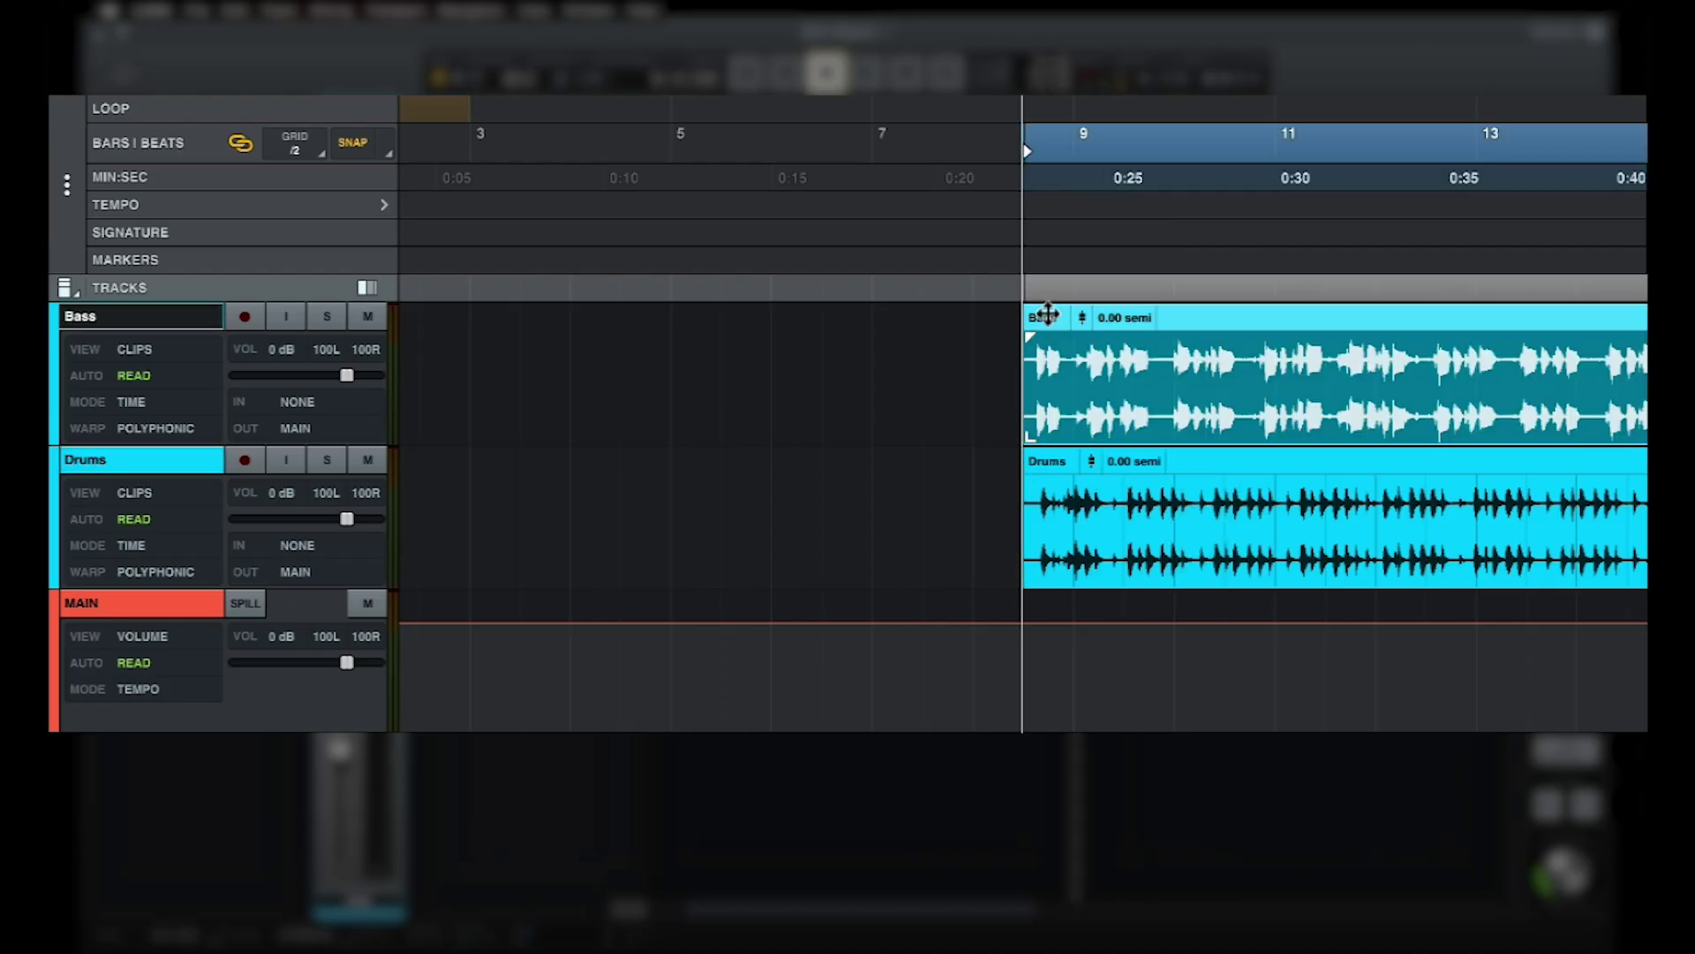
{"action": "left_click", "coordinate": [1053, 462], "text": "shift"}
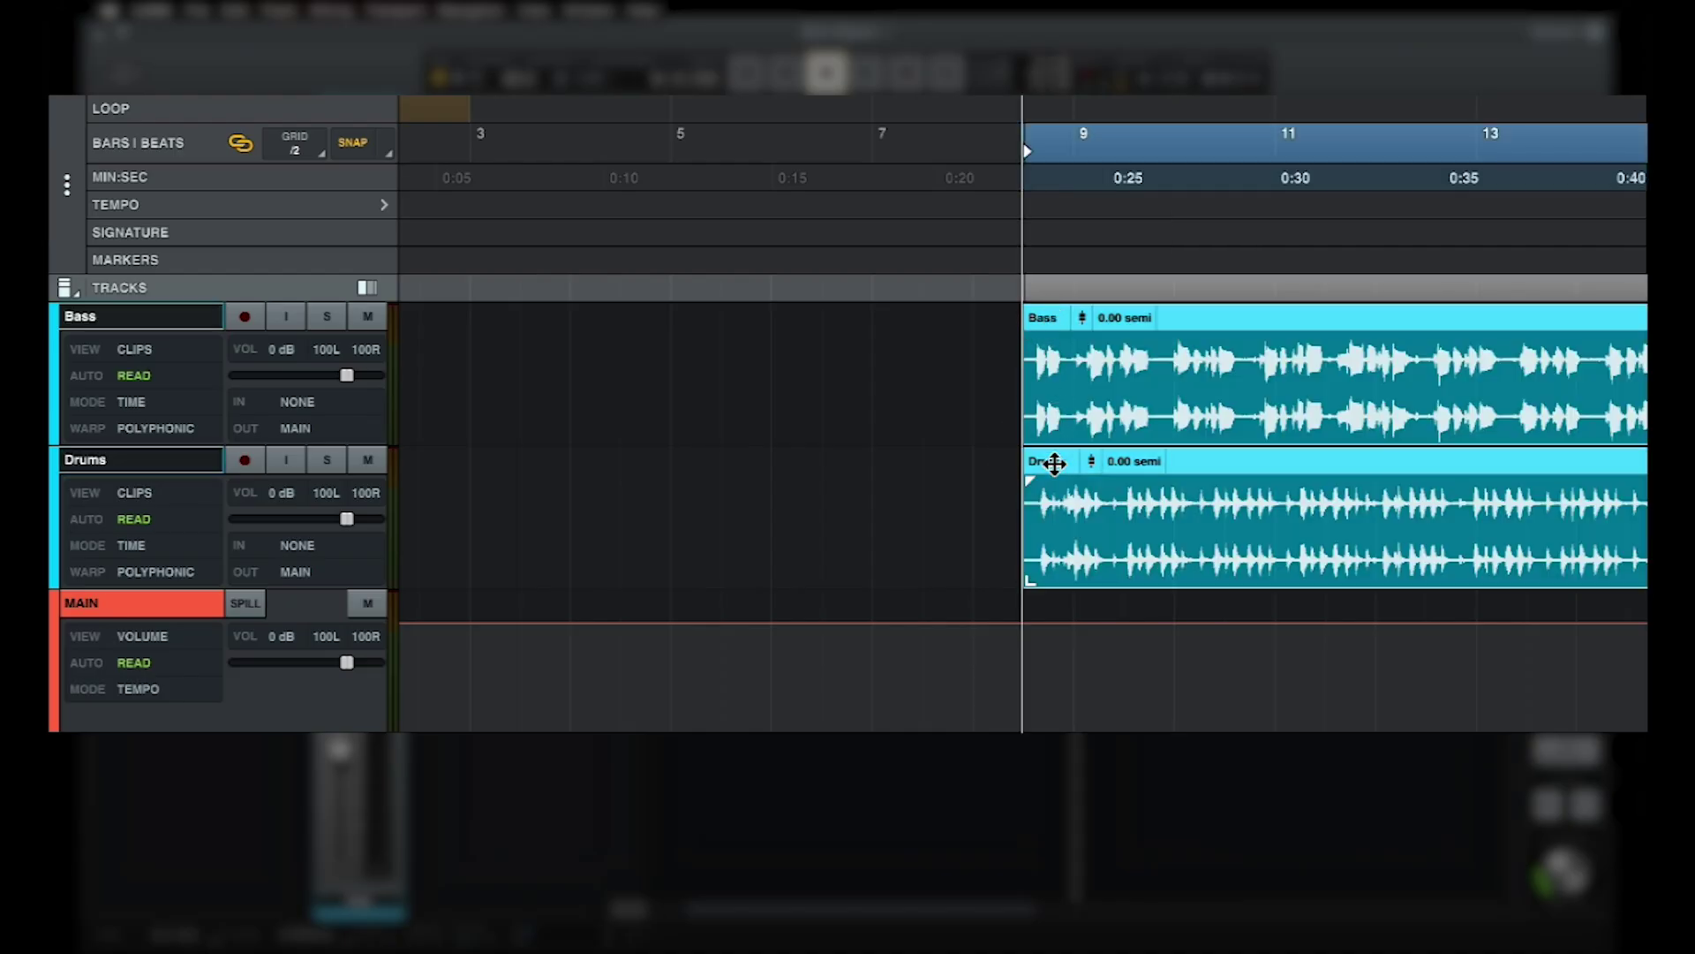
{"action": "mouse_move", "coordinate": [1026, 565]}
{"action": "left_mouse_down"}
{"action": "mouse_move", "coordinate": [1077, 570]}
{"action": "mouse_move", "coordinate": [1005, 579]}
{"action": "mouse_move", "coordinate": [1008, 565]}
{"action": "left_mouse_up"}
{"action": "left_click_drag", "start_coordinate": [1026, 478], "coordinate": [1141, 477]}
Split the Drums clip at bar 16 and add a curved crossfade spanning roughly bars 15 to 17
{"action": "key", "text": "w"}
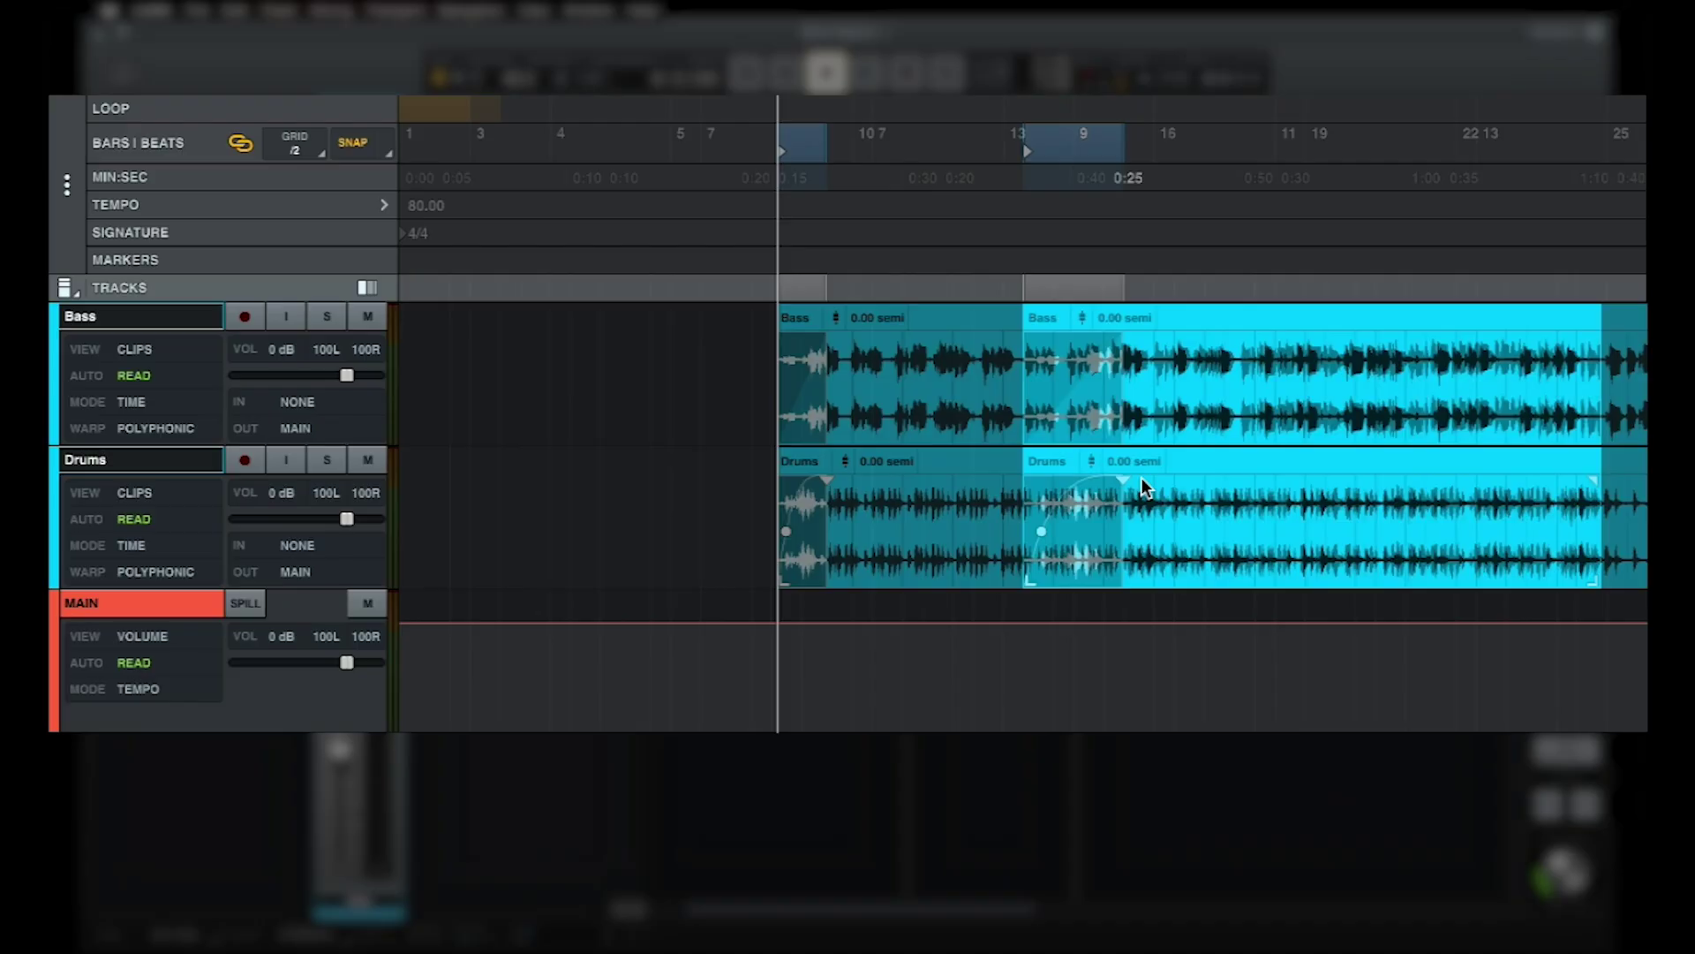
{"action": "left_click", "coordinate": [1158, 492]}
{"action": "key", "text": "s"}
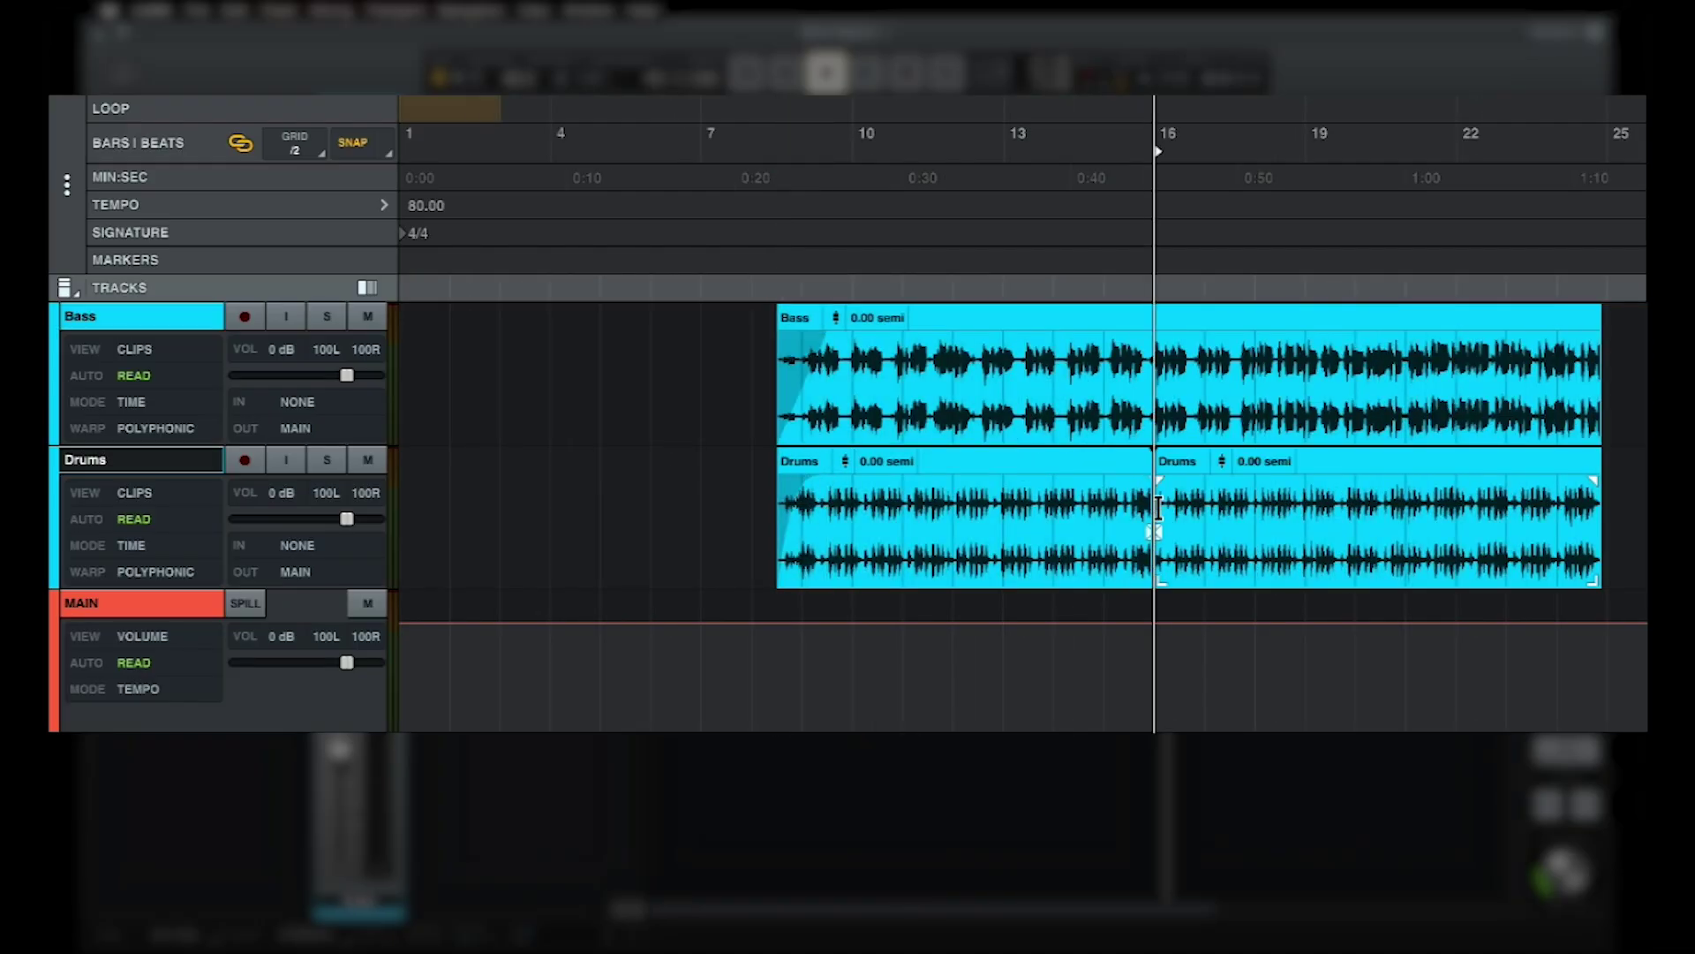
{"action": "left_click_drag", "start_coordinate": [1153, 530], "coordinate": [1080, 534]}
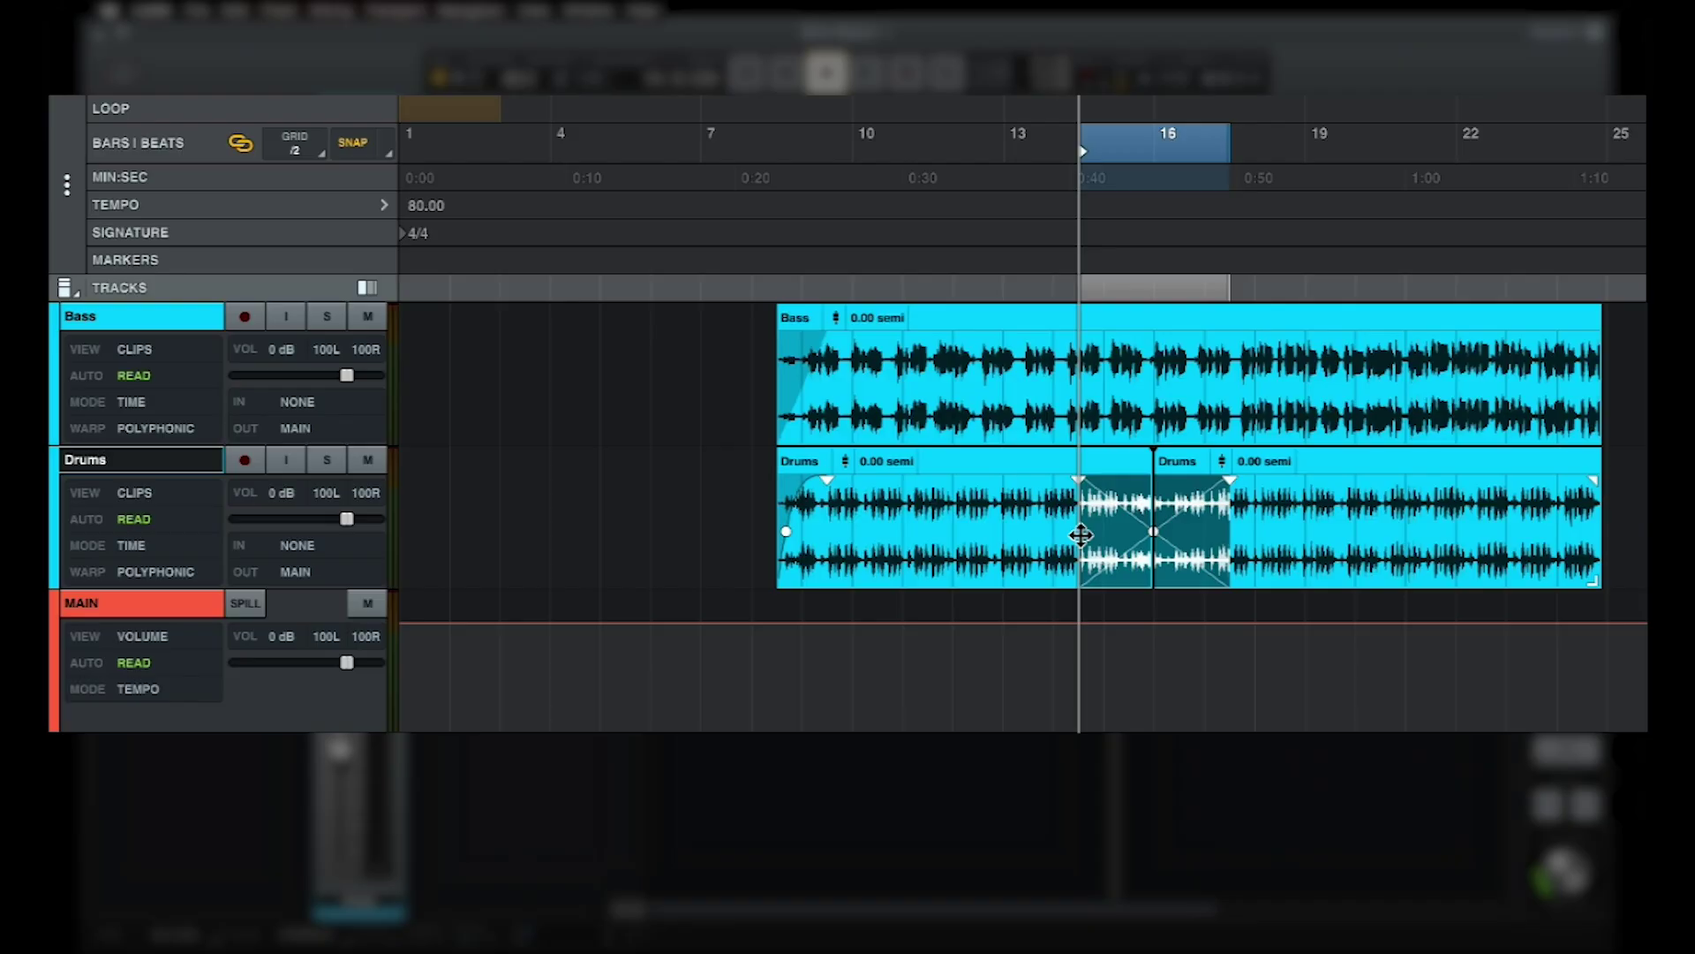
{"action": "mouse_move", "coordinate": [1148, 533]}
{"action": "left_mouse_down"}
{"action": "mouse_move", "coordinate": [1130, 533]}
{"action": "mouse_move", "coordinate": [1155, 539]}
{"action": "left_mouse_up"}
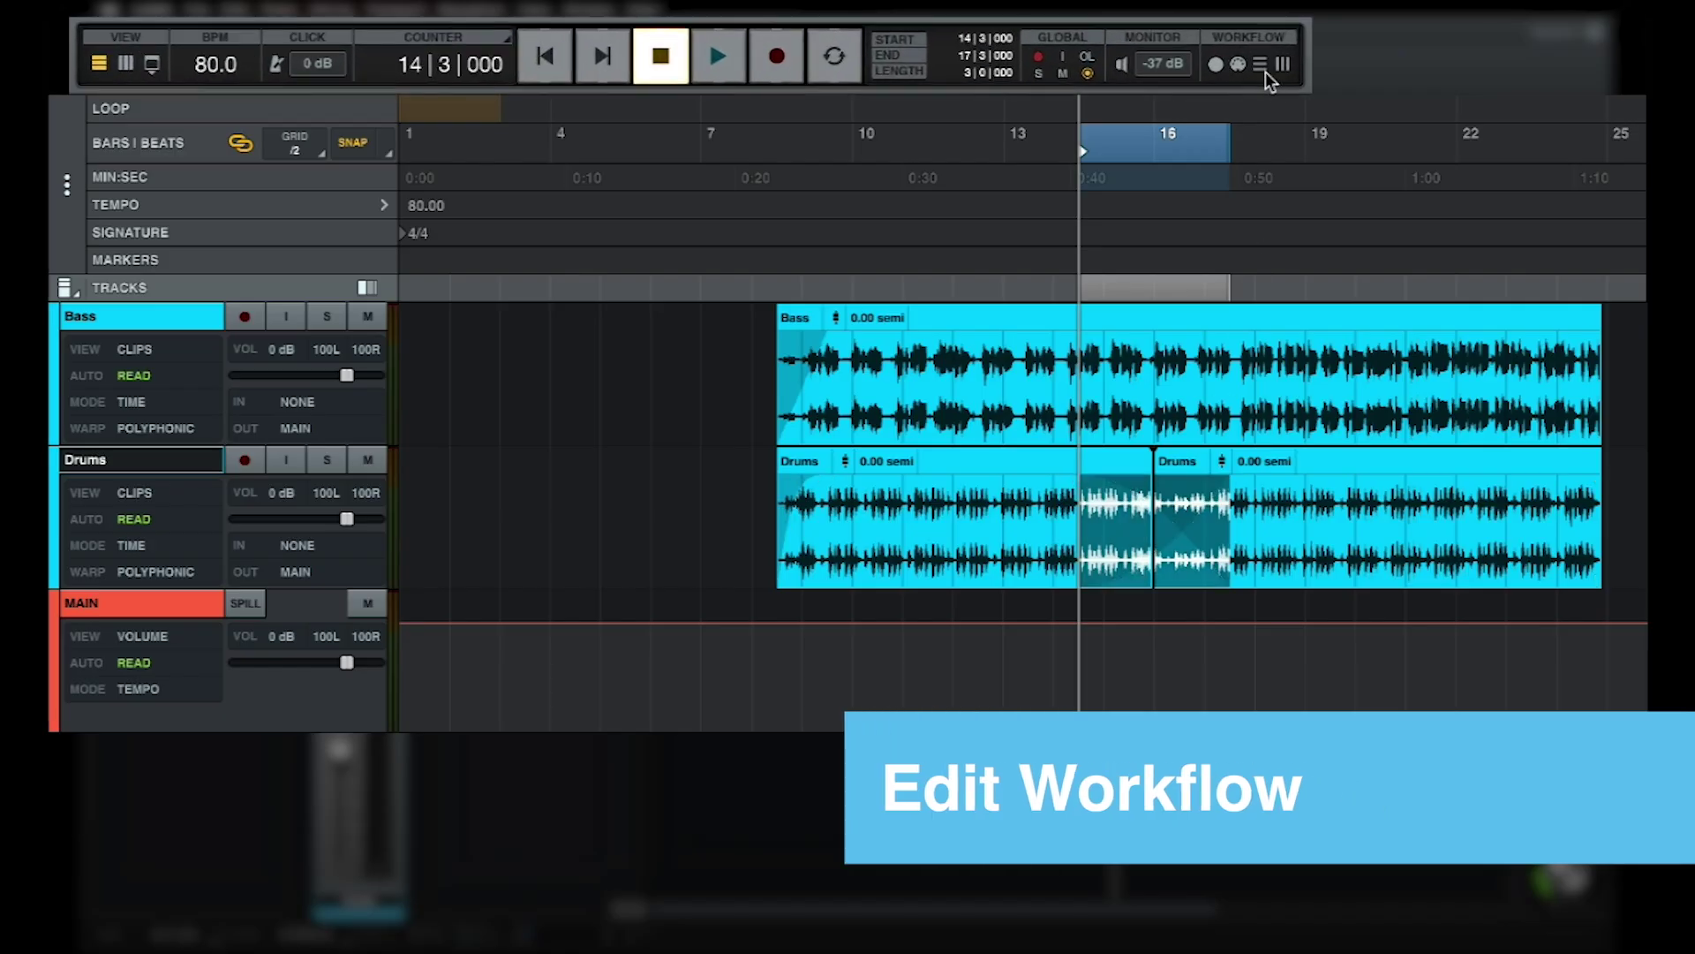
Repeat Bass's bar-12 slice four times through bar 16, then blade-split Bass at bar 20
{"action": "left_click", "coordinate": [1263, 69]}
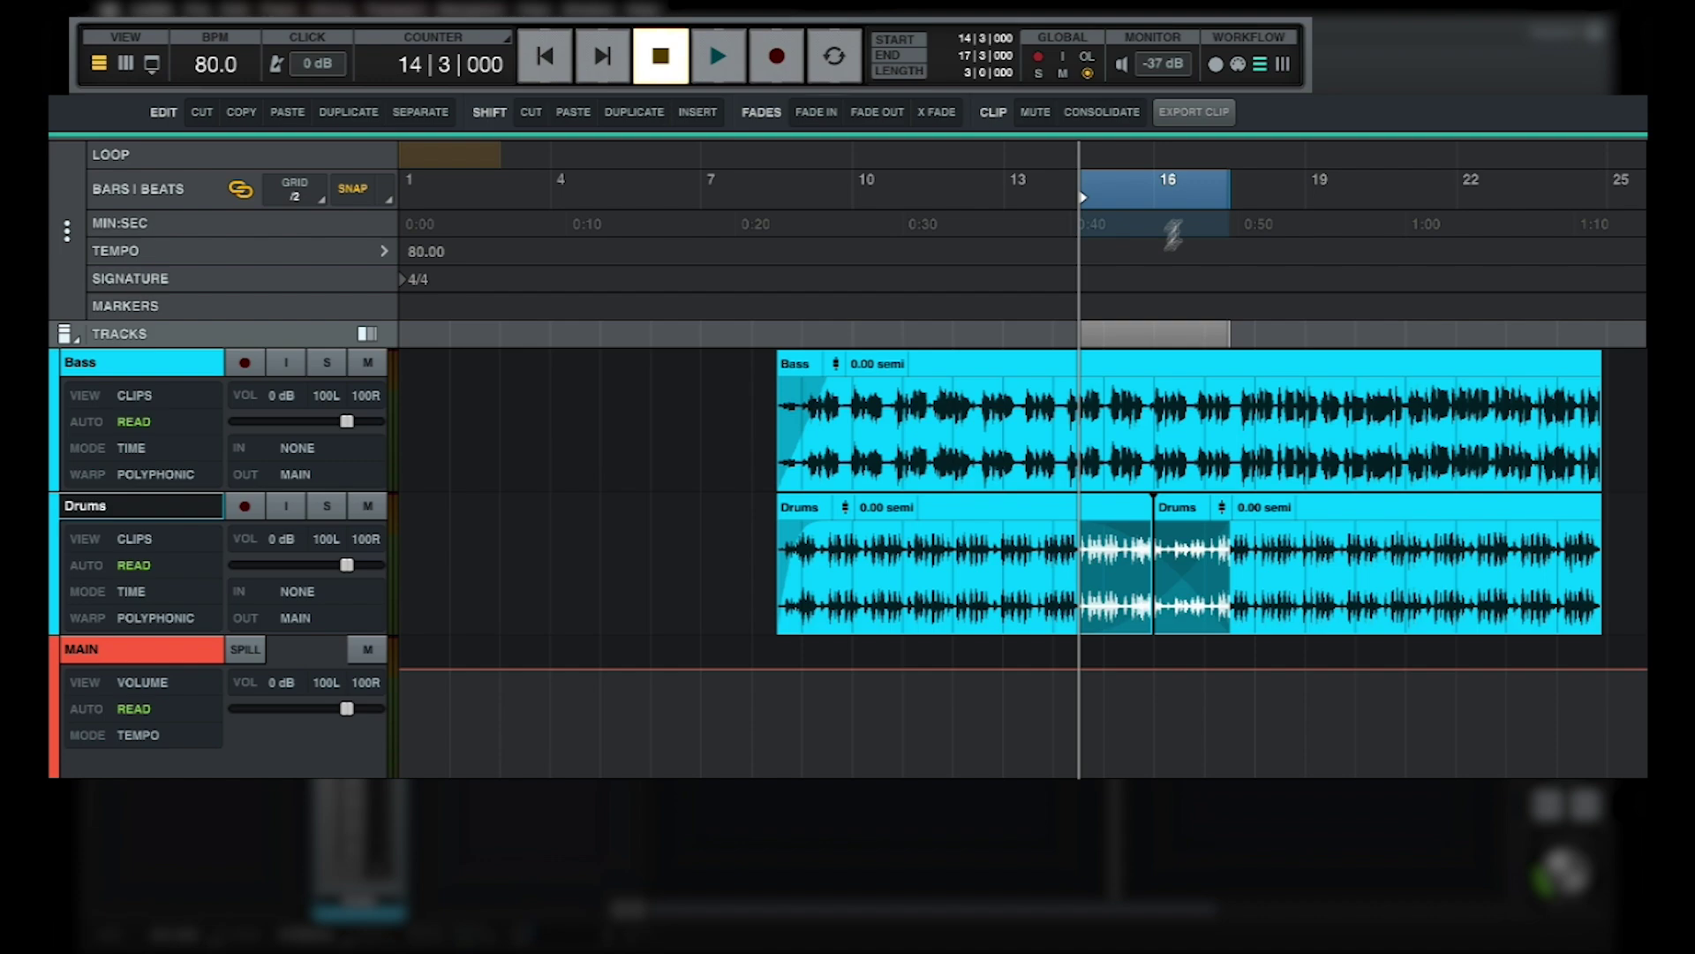
{"action": "left_click_drag", "start_coordinate": [954, 395], "coordinate": [1000, 397]}
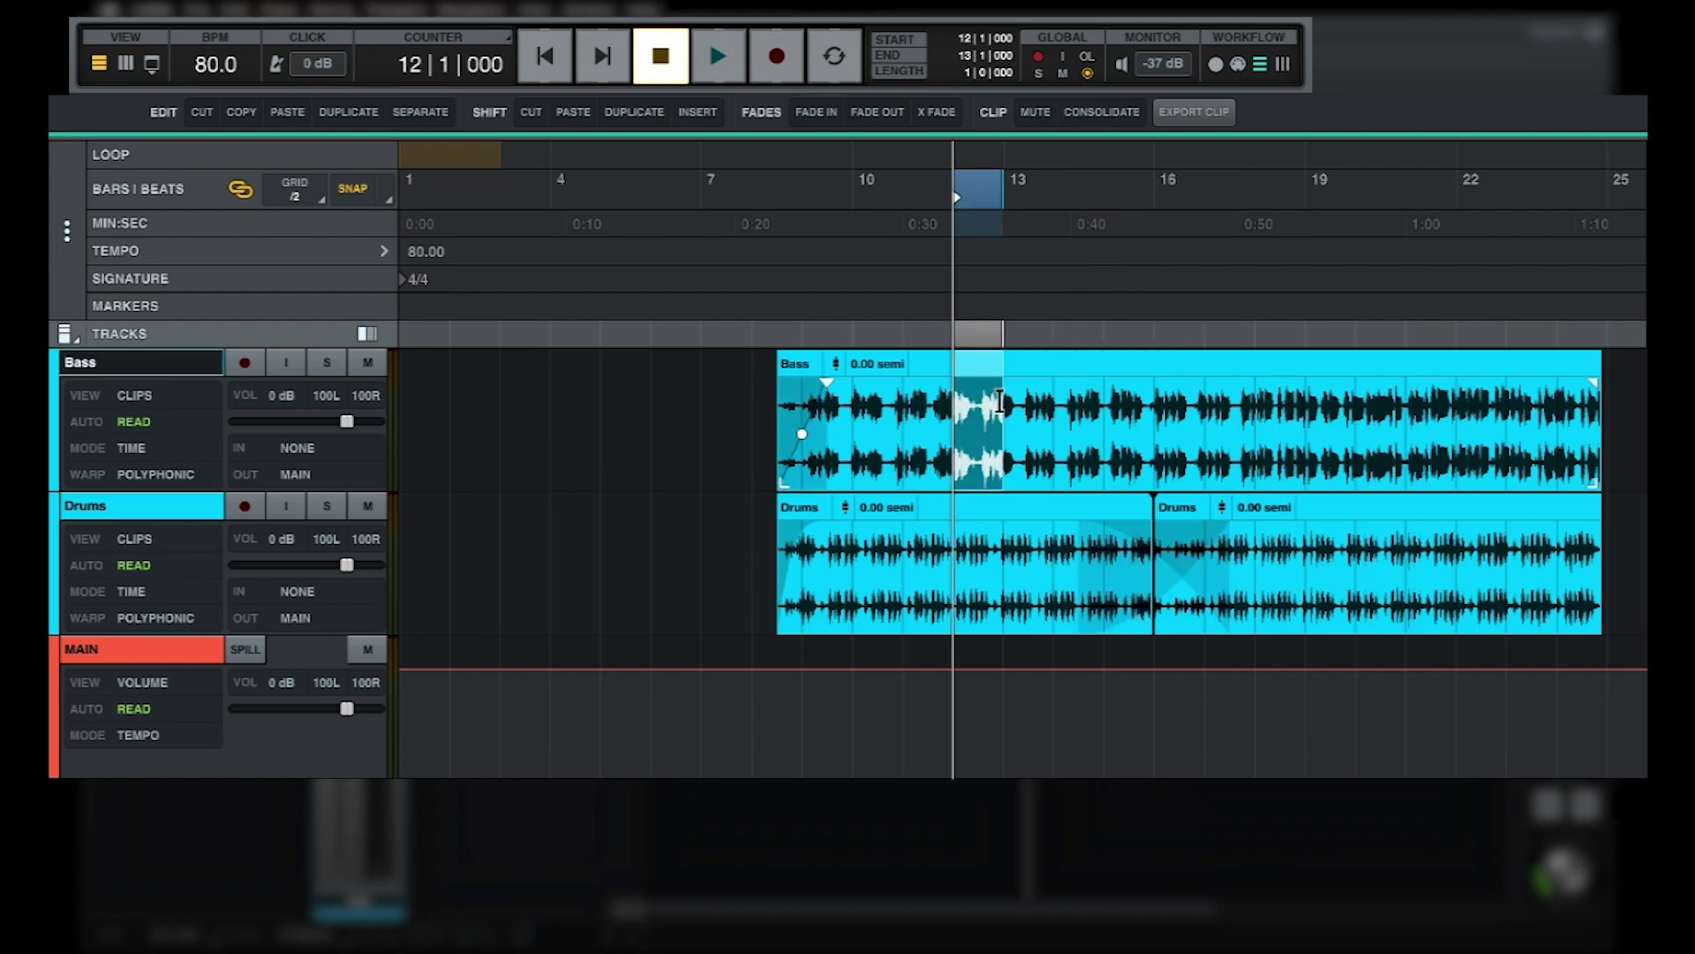
{"action": "key", "text": "super+x"}
{"action": "key", "text": "super+c"}
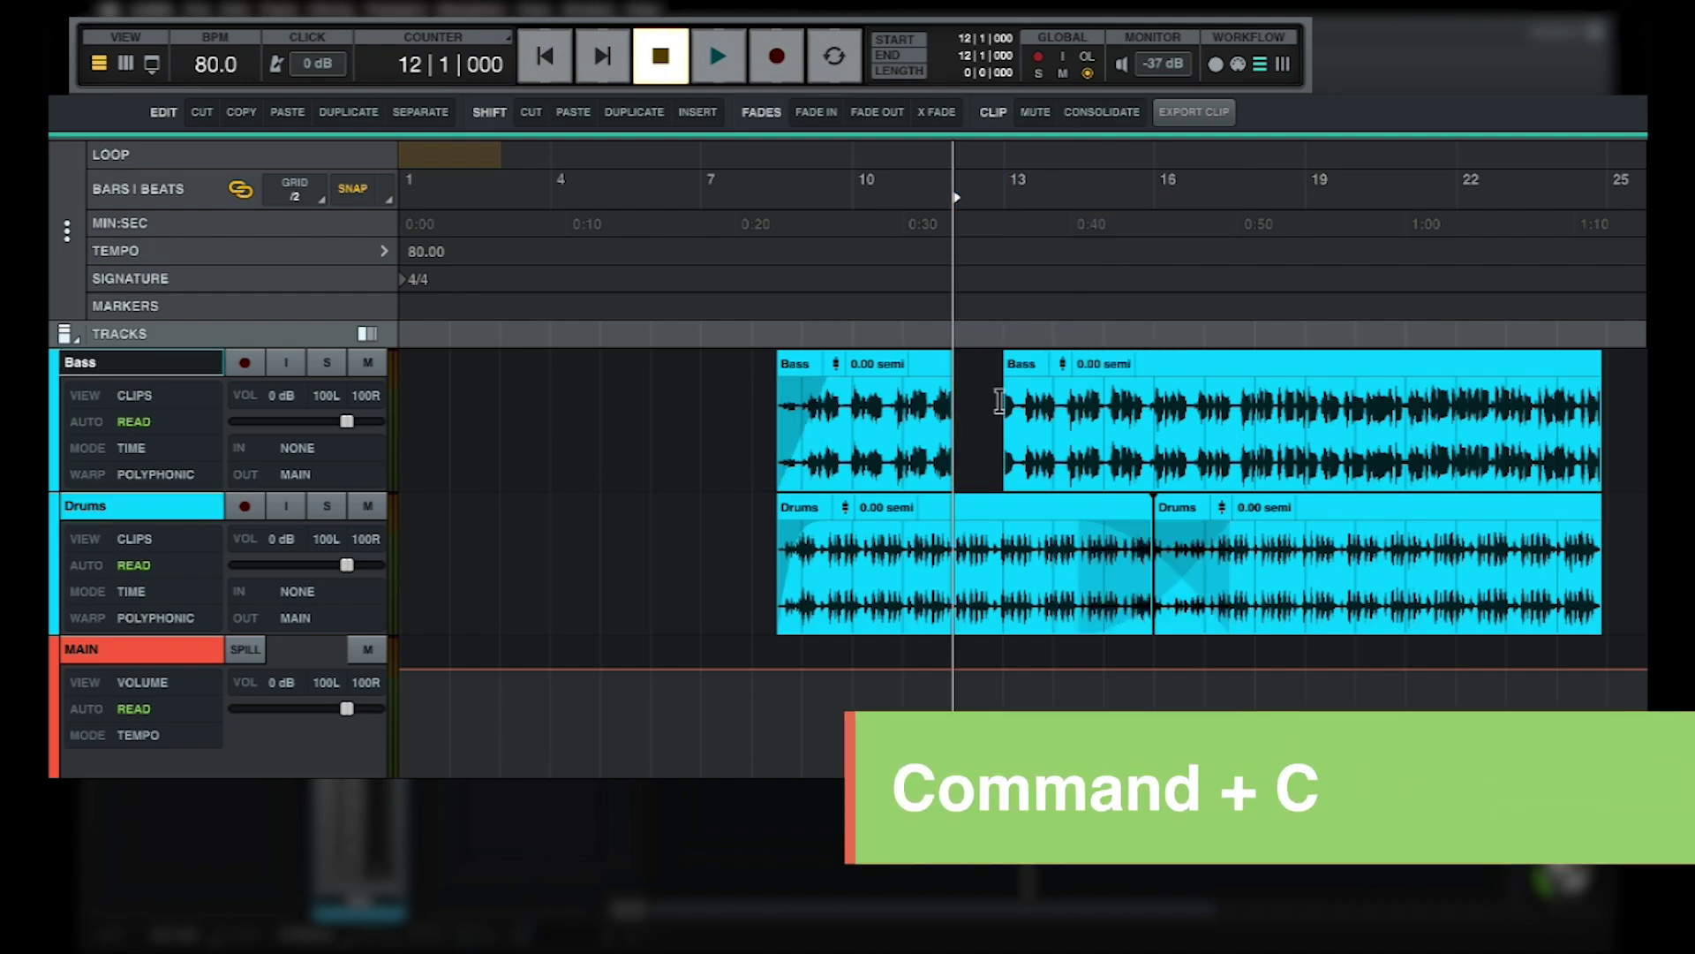
{"action": "key", "text": "super+v"}
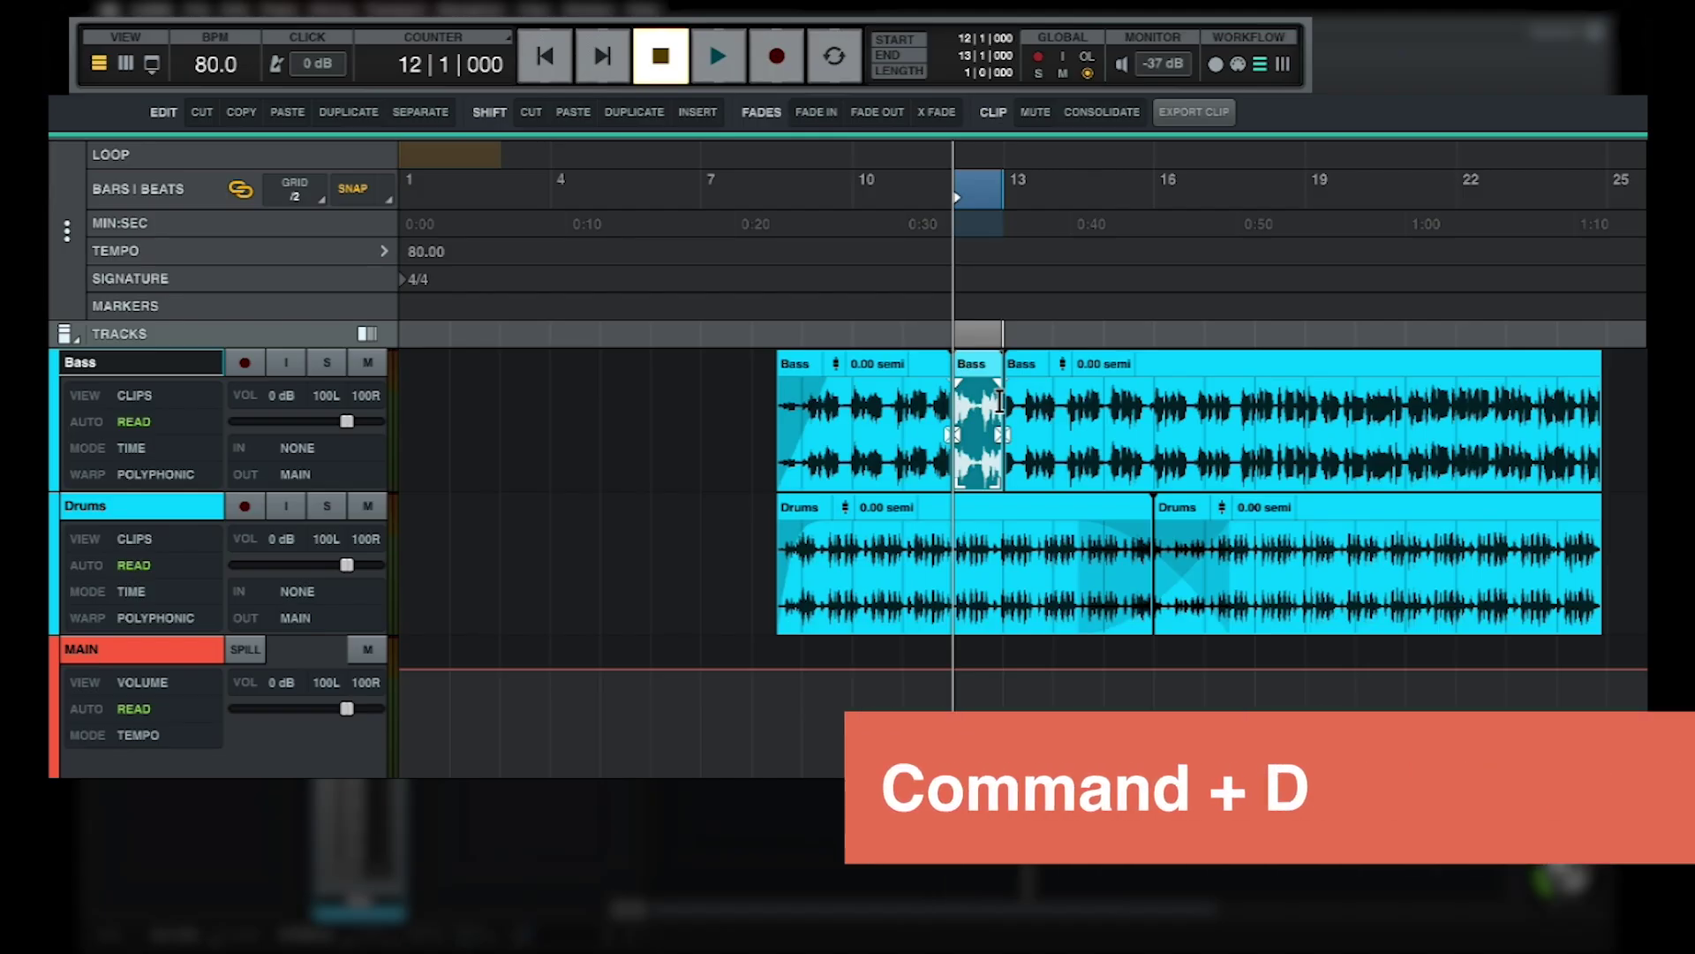
{"action": "key", "text": "super+d"}
{"action": "key", "text": "super+d"}
{"action": "key", "text": "super+d"}
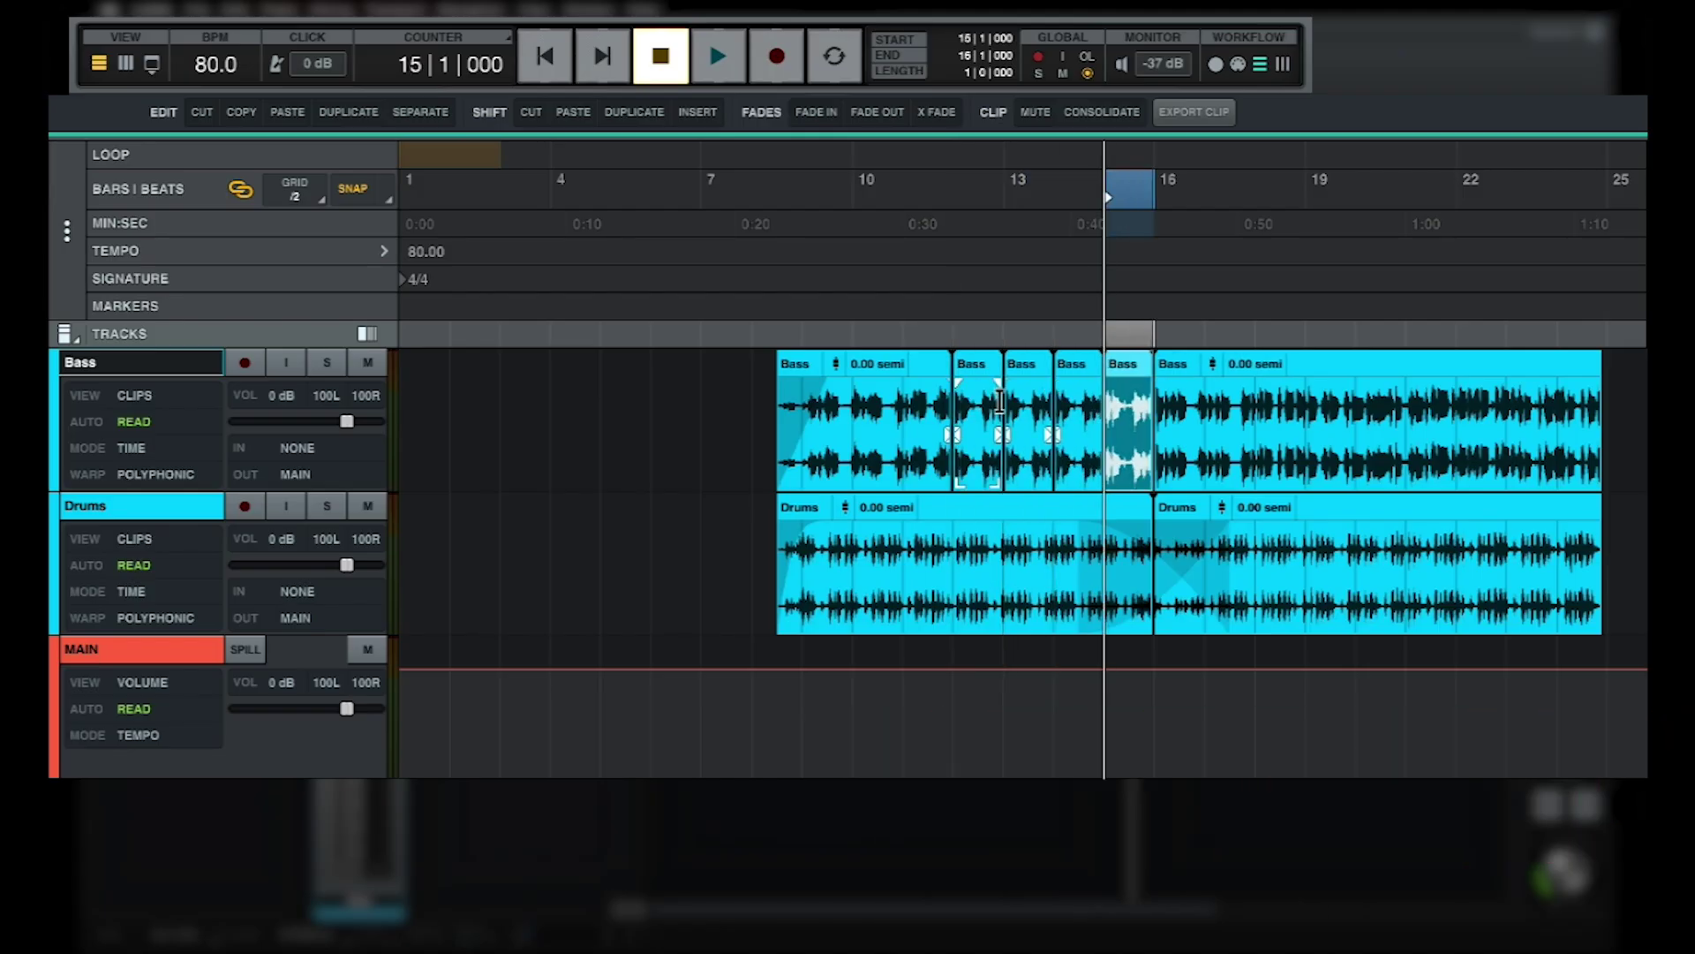
{"action": "key", "text": "b"}
{"action": "left_click", "coordinate": [1358, 422]}
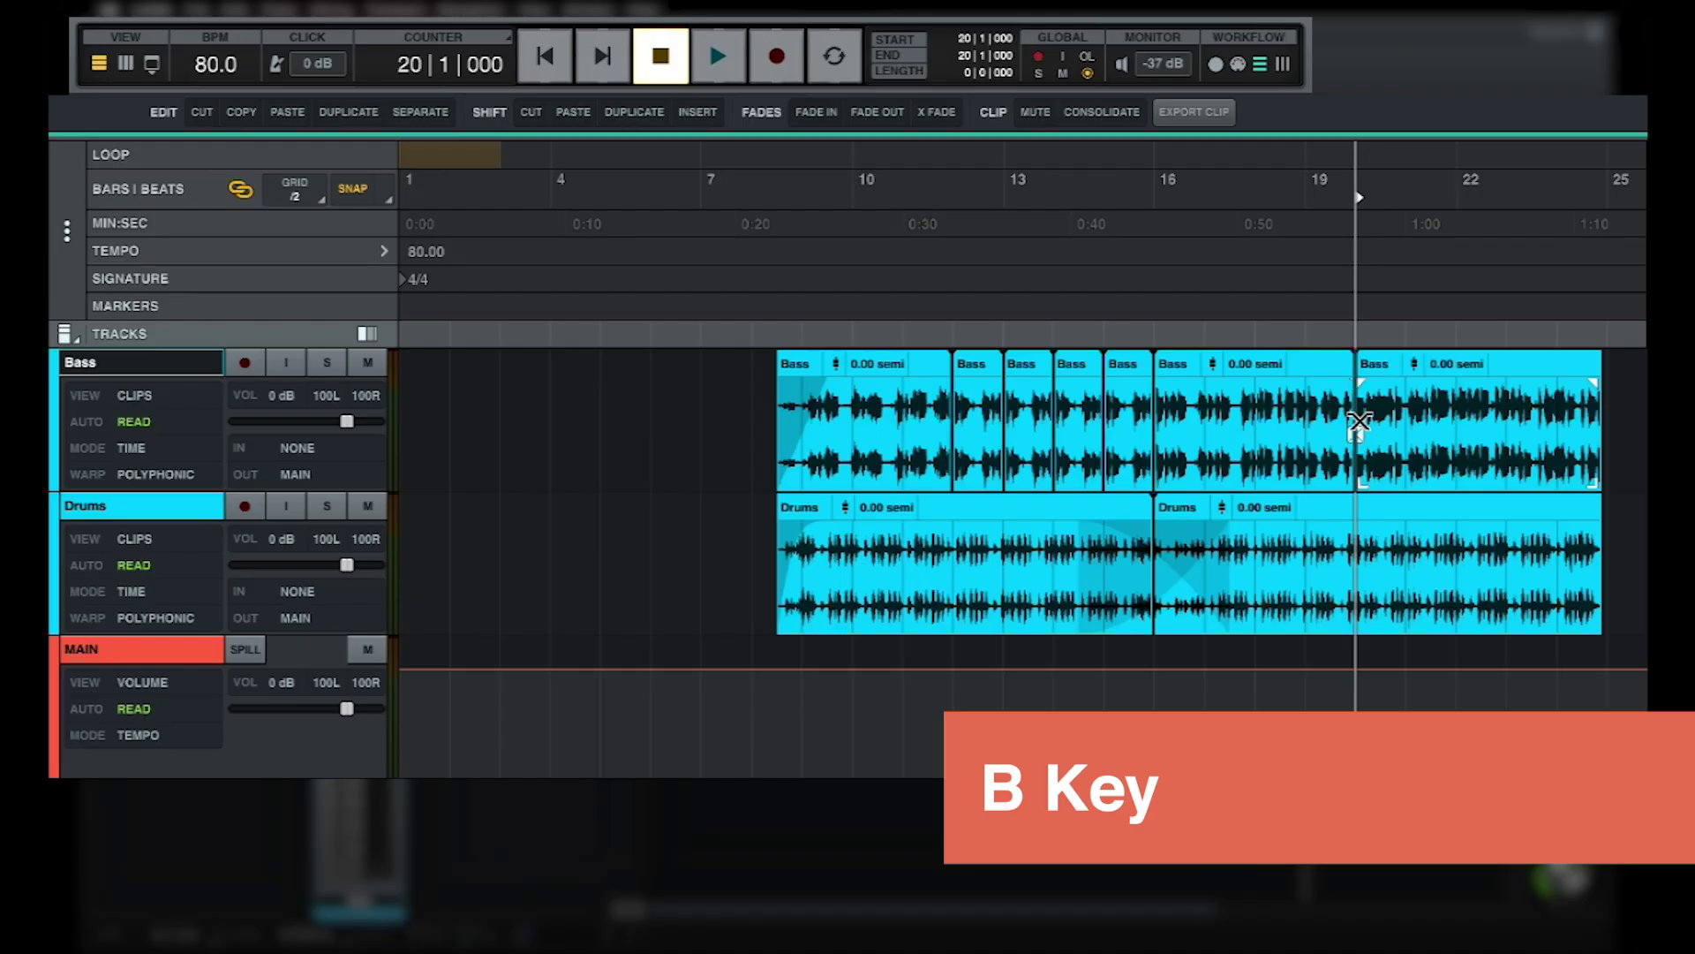
Consolidate the bar 16–20 and bar 20–25 Bass clips into a single clip, Bass_1
{"action": "left_click", "coordinate": [1329, 369]}
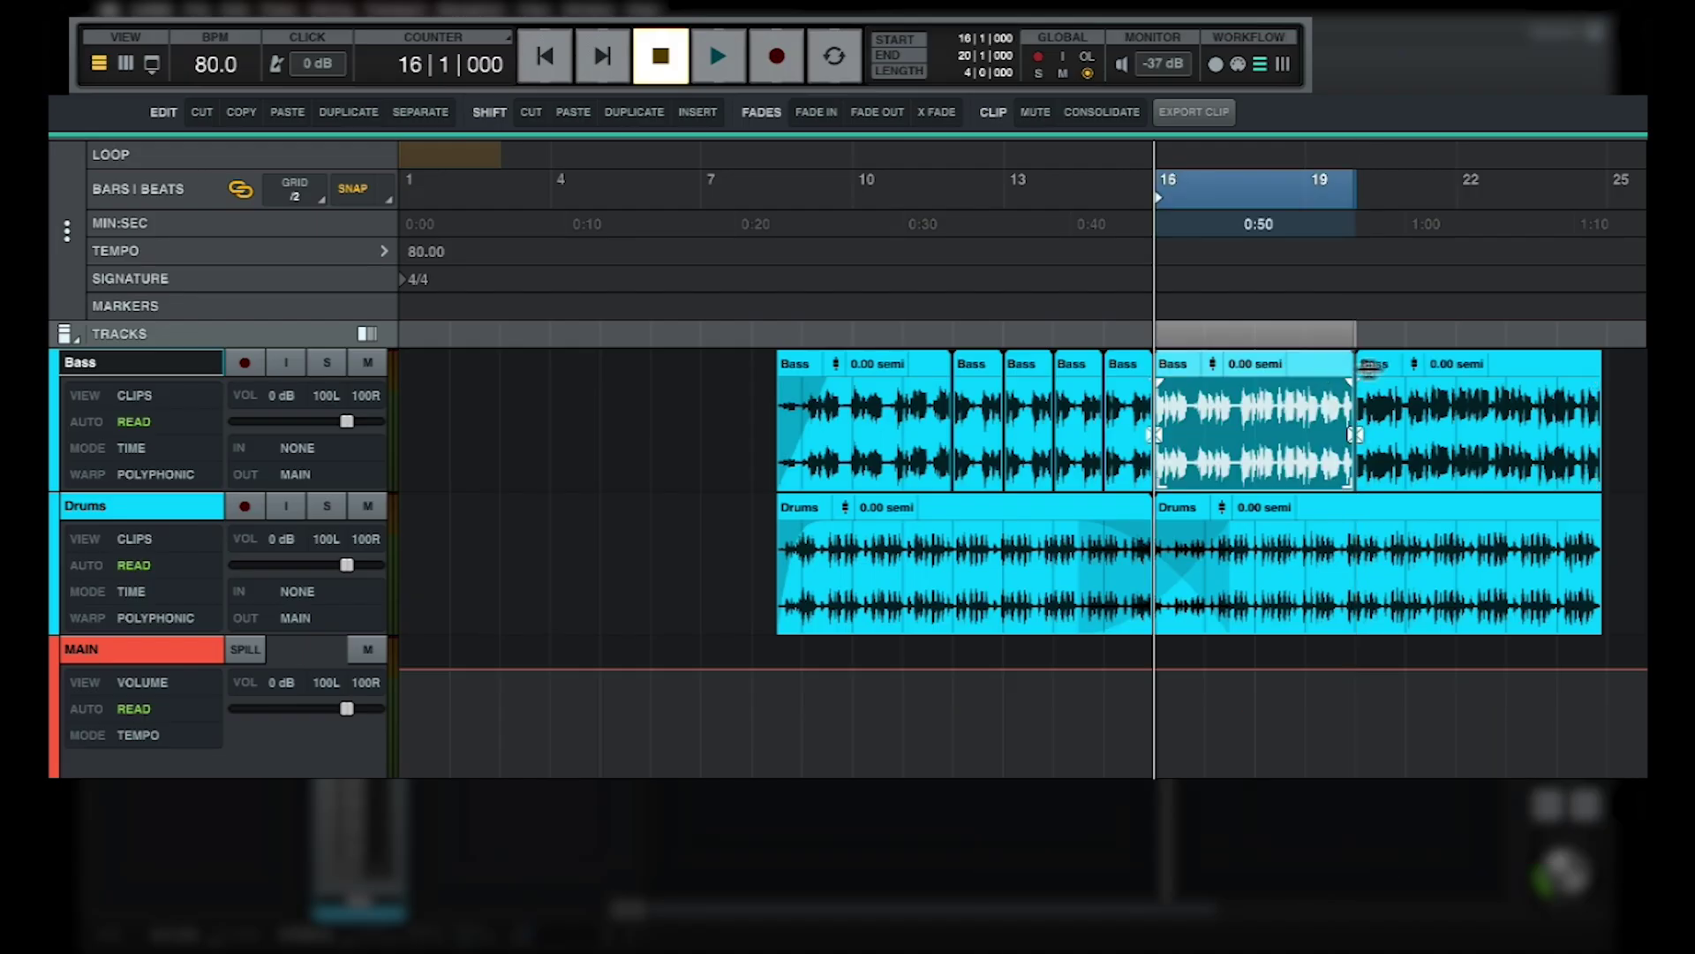
{"action": "left_click", "coordinate": [1521, 365], "text": "shift"}
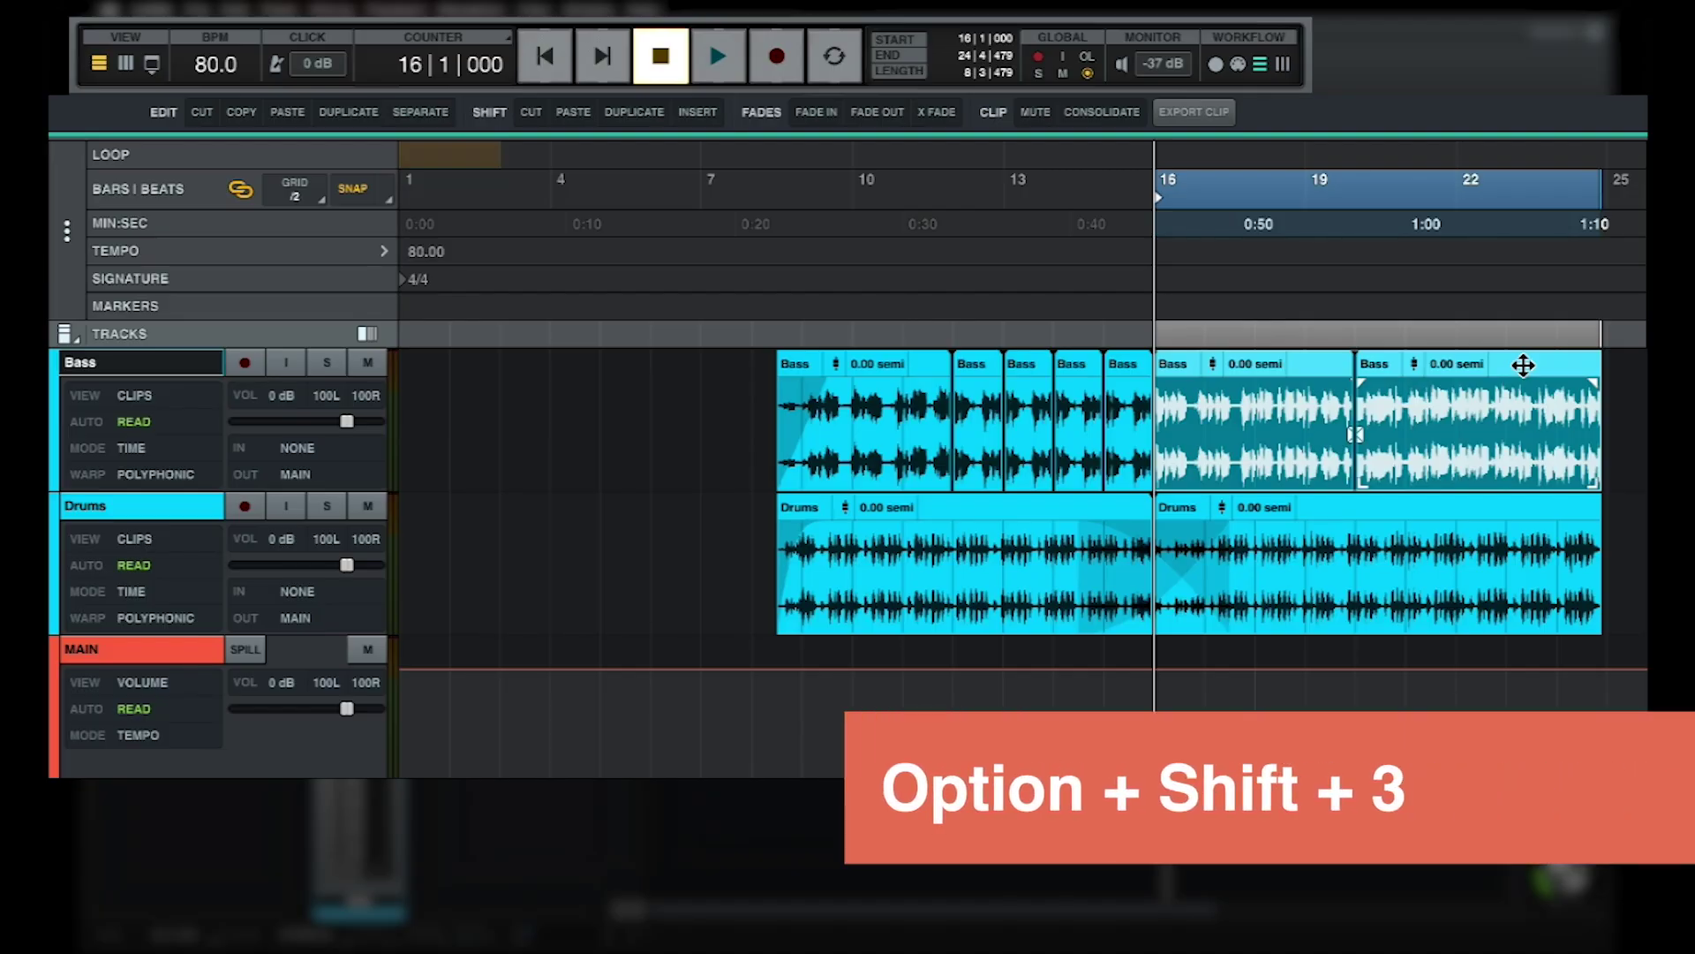
{"action": "key", "text": "alt+shift+3"}
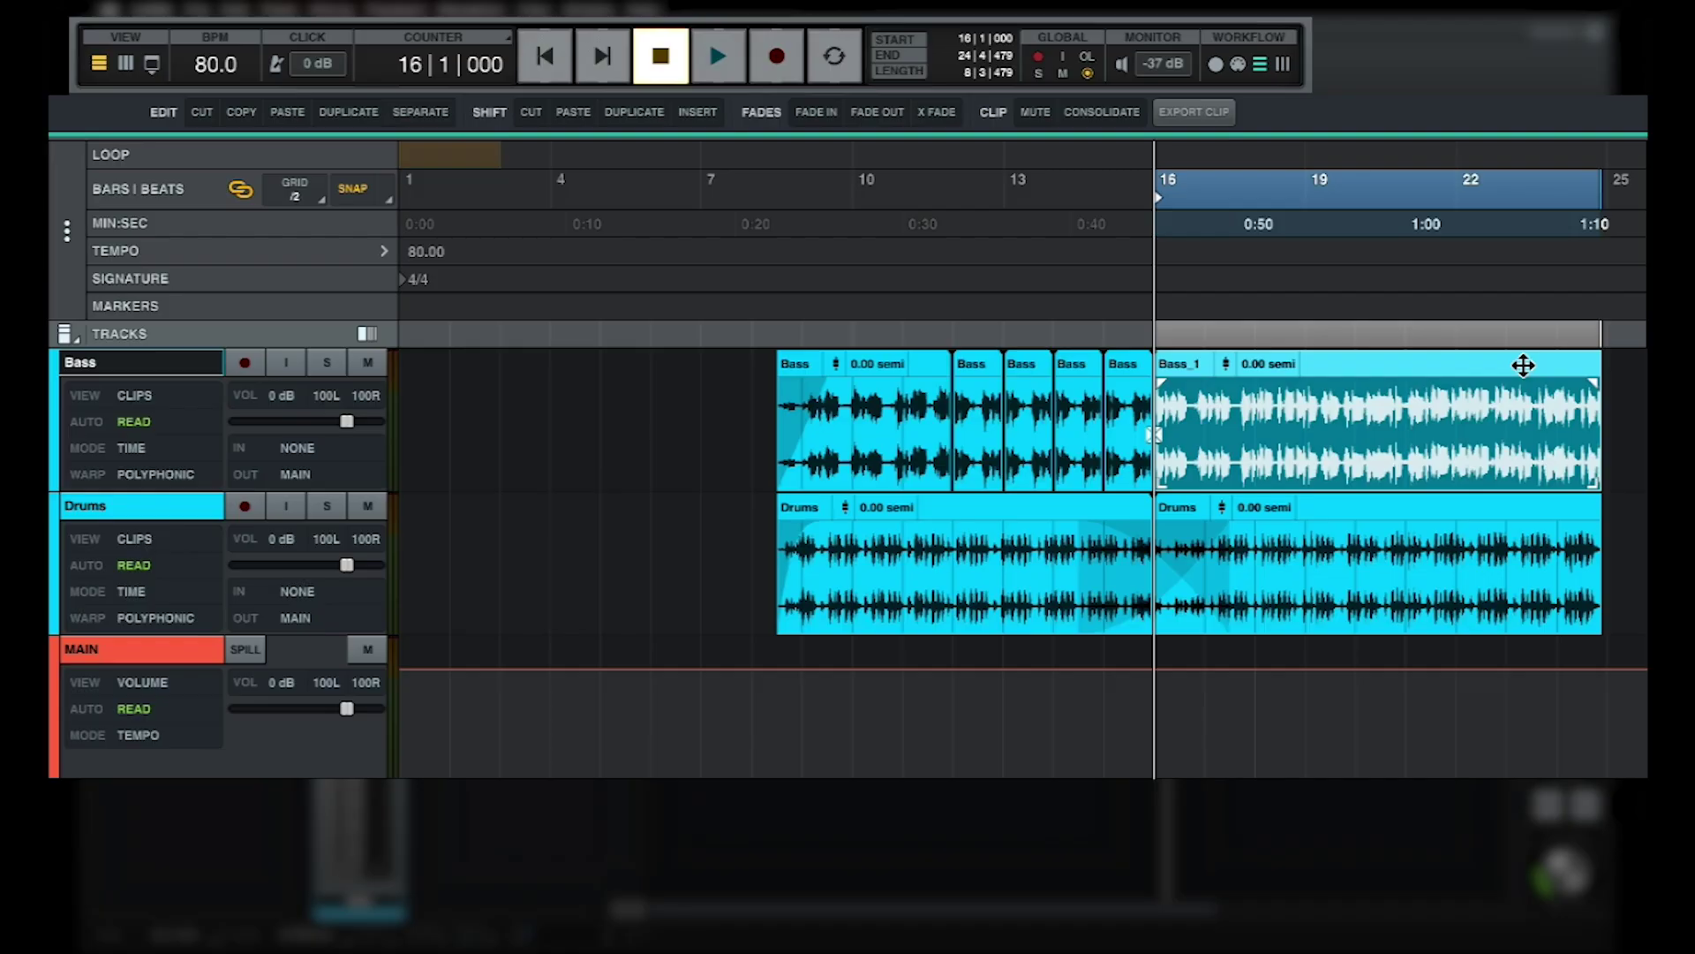
Shift-cut the one-bar Bass clip at bar 12 and shift-paste it back there
{"action": "left_click", "coordinate": [978, 362]}
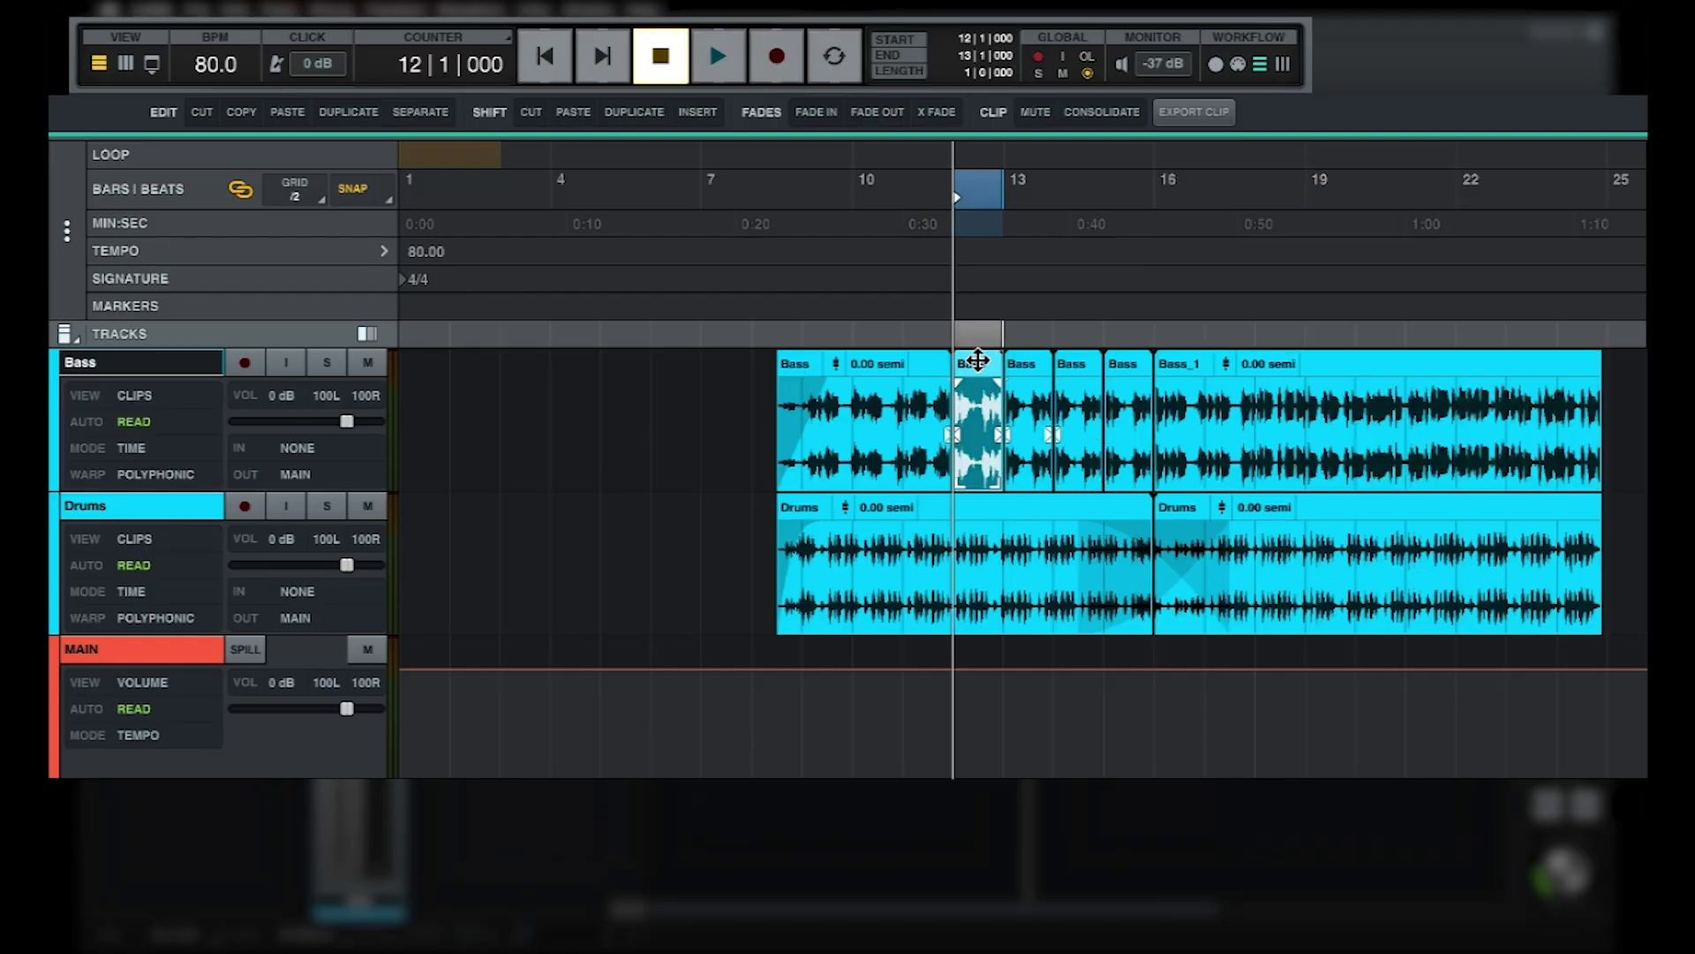
{"action": "left_click", "coordinate": [532, 114]}
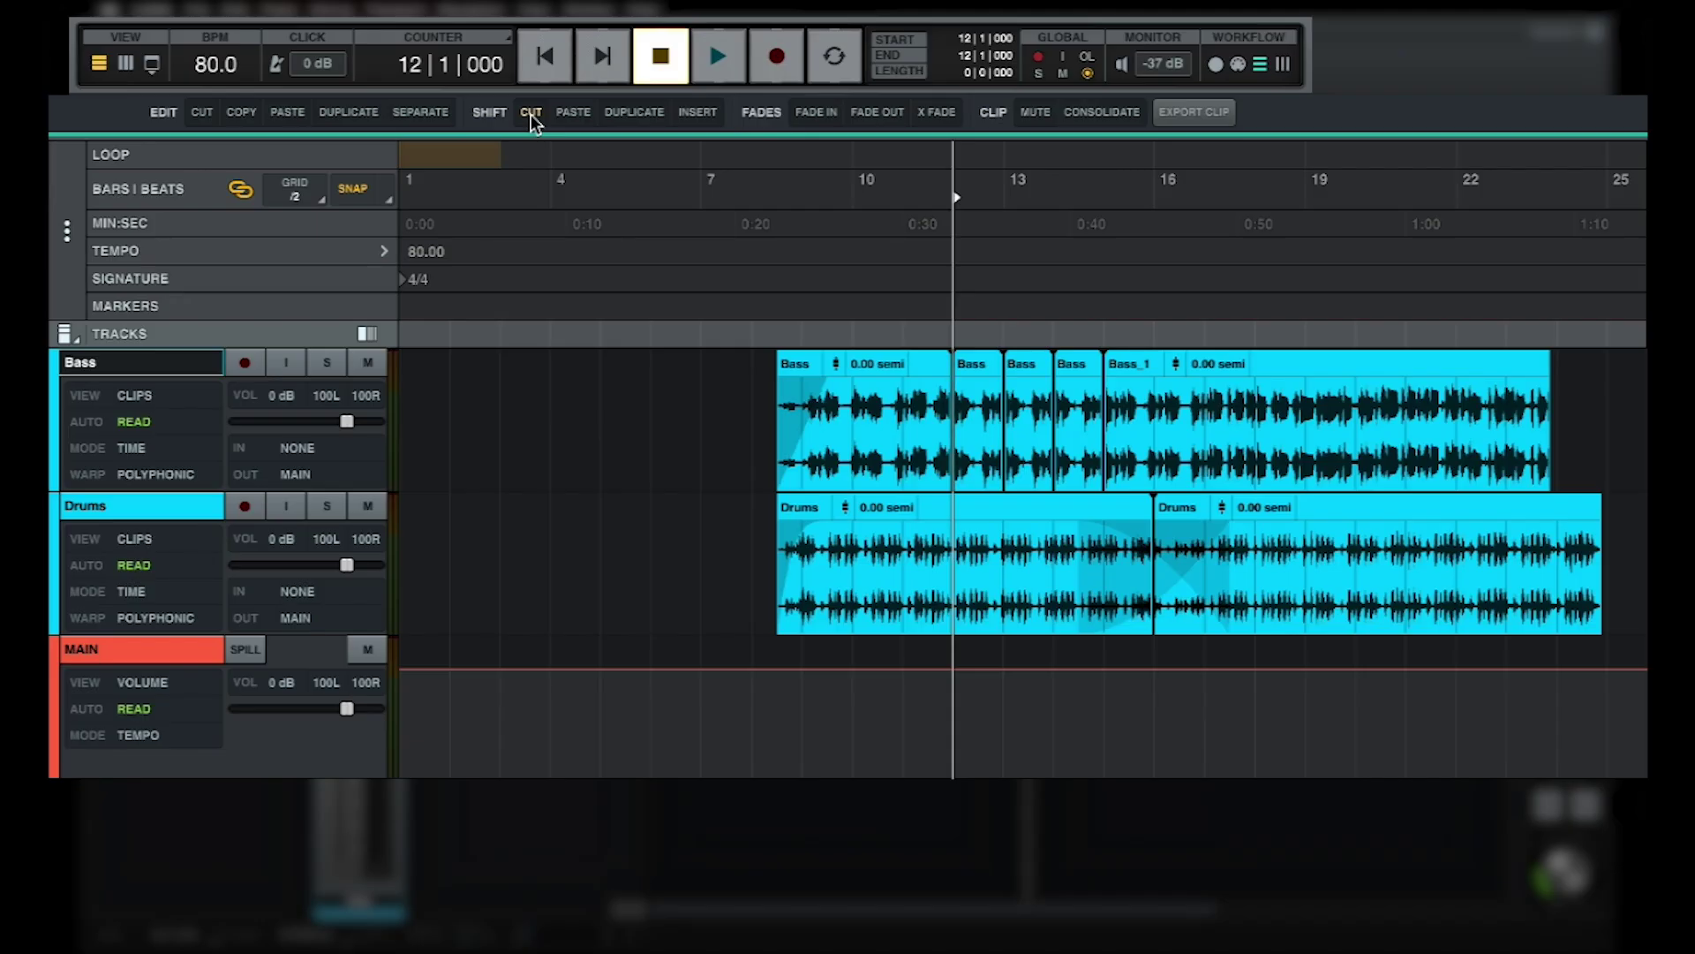
{"action": "key", "text": "shift+v"}
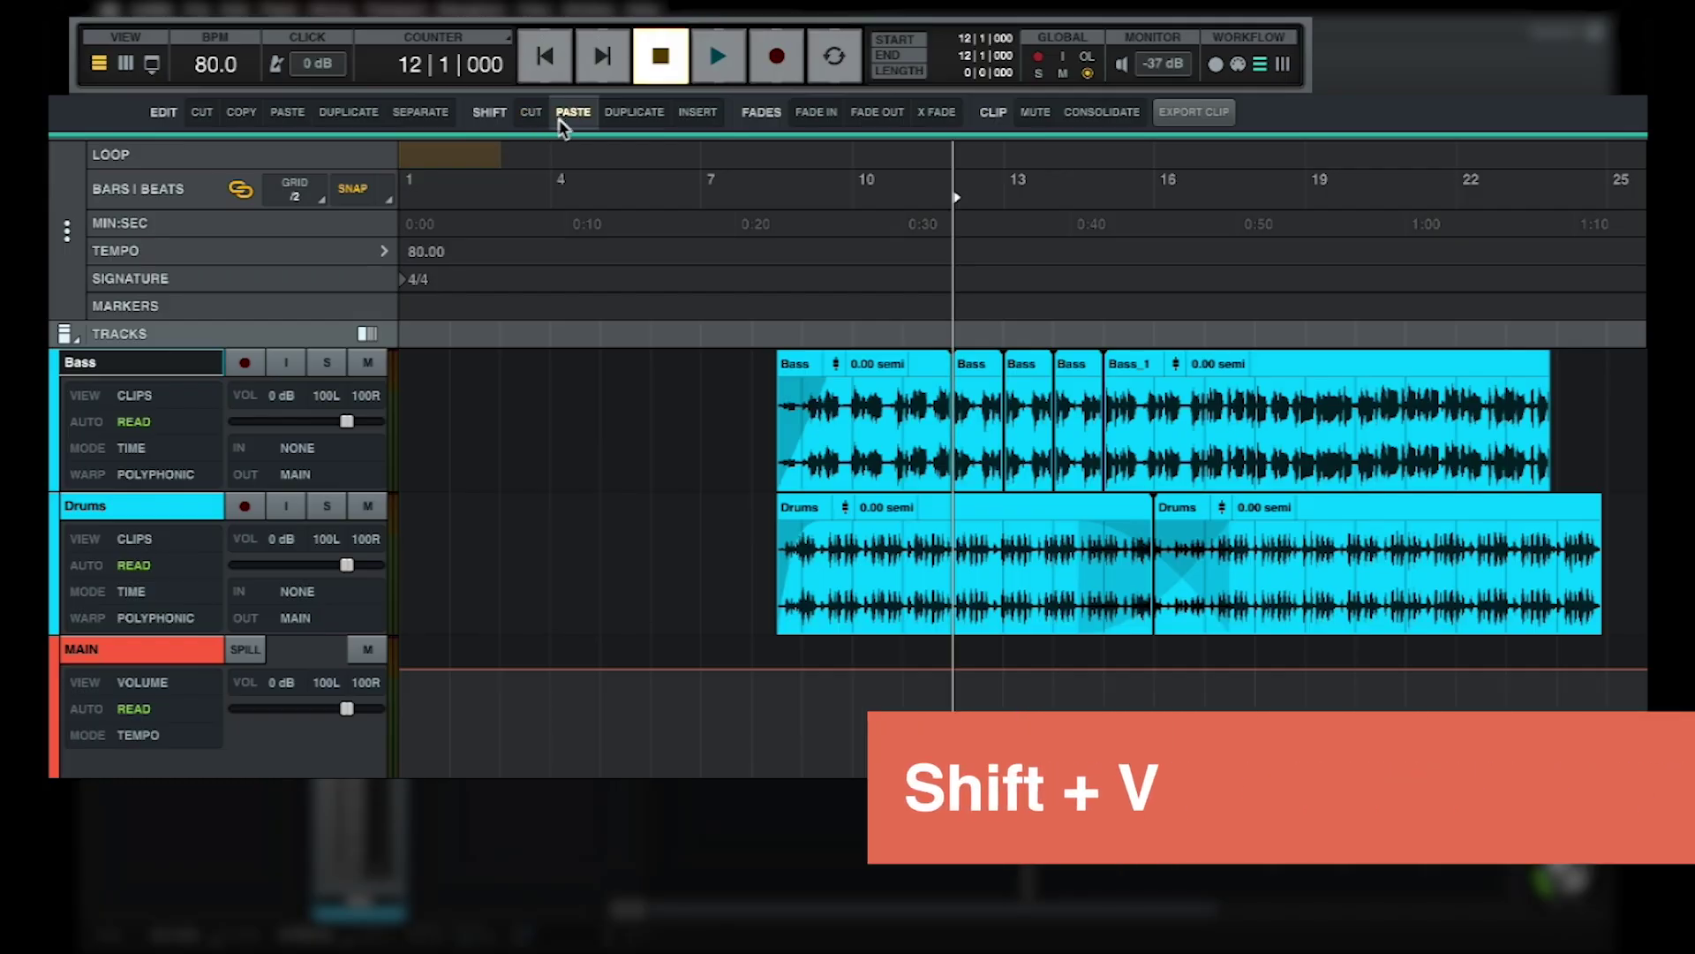
{"action": "left_click", "coordinate": [570, 115]}
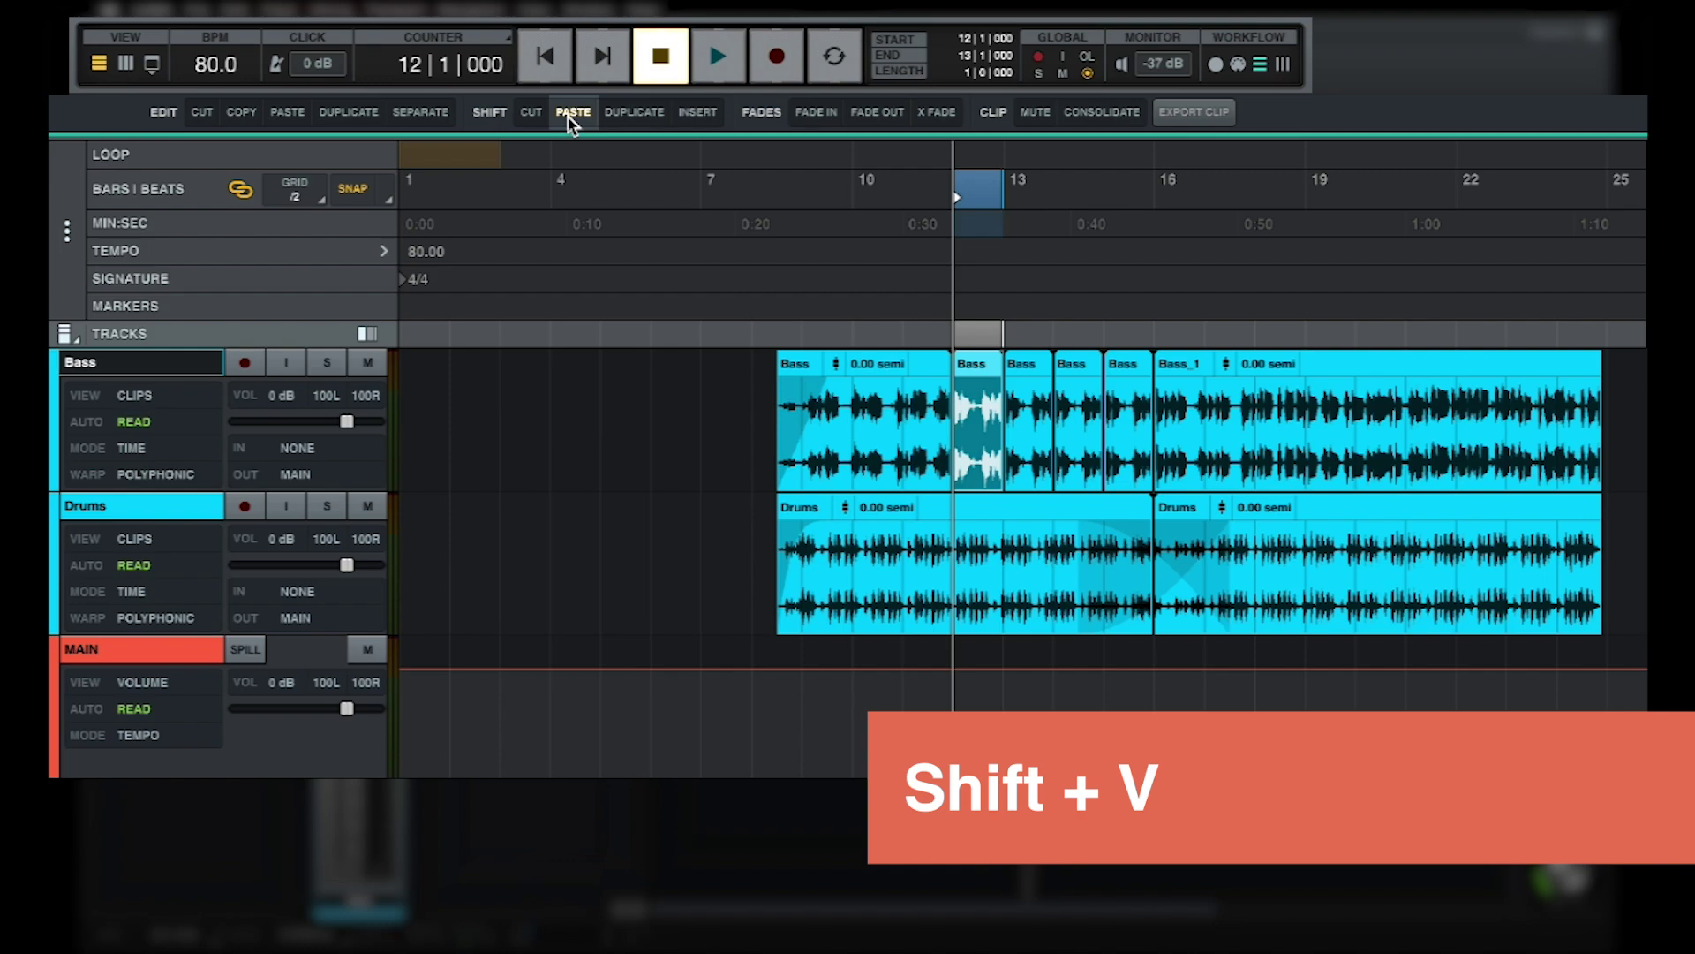
Shift-duplicate the Bass clip twice, pushing Bass_1 to bar 18, and select bar 10
{"action": "key", "text": "shift+d"}
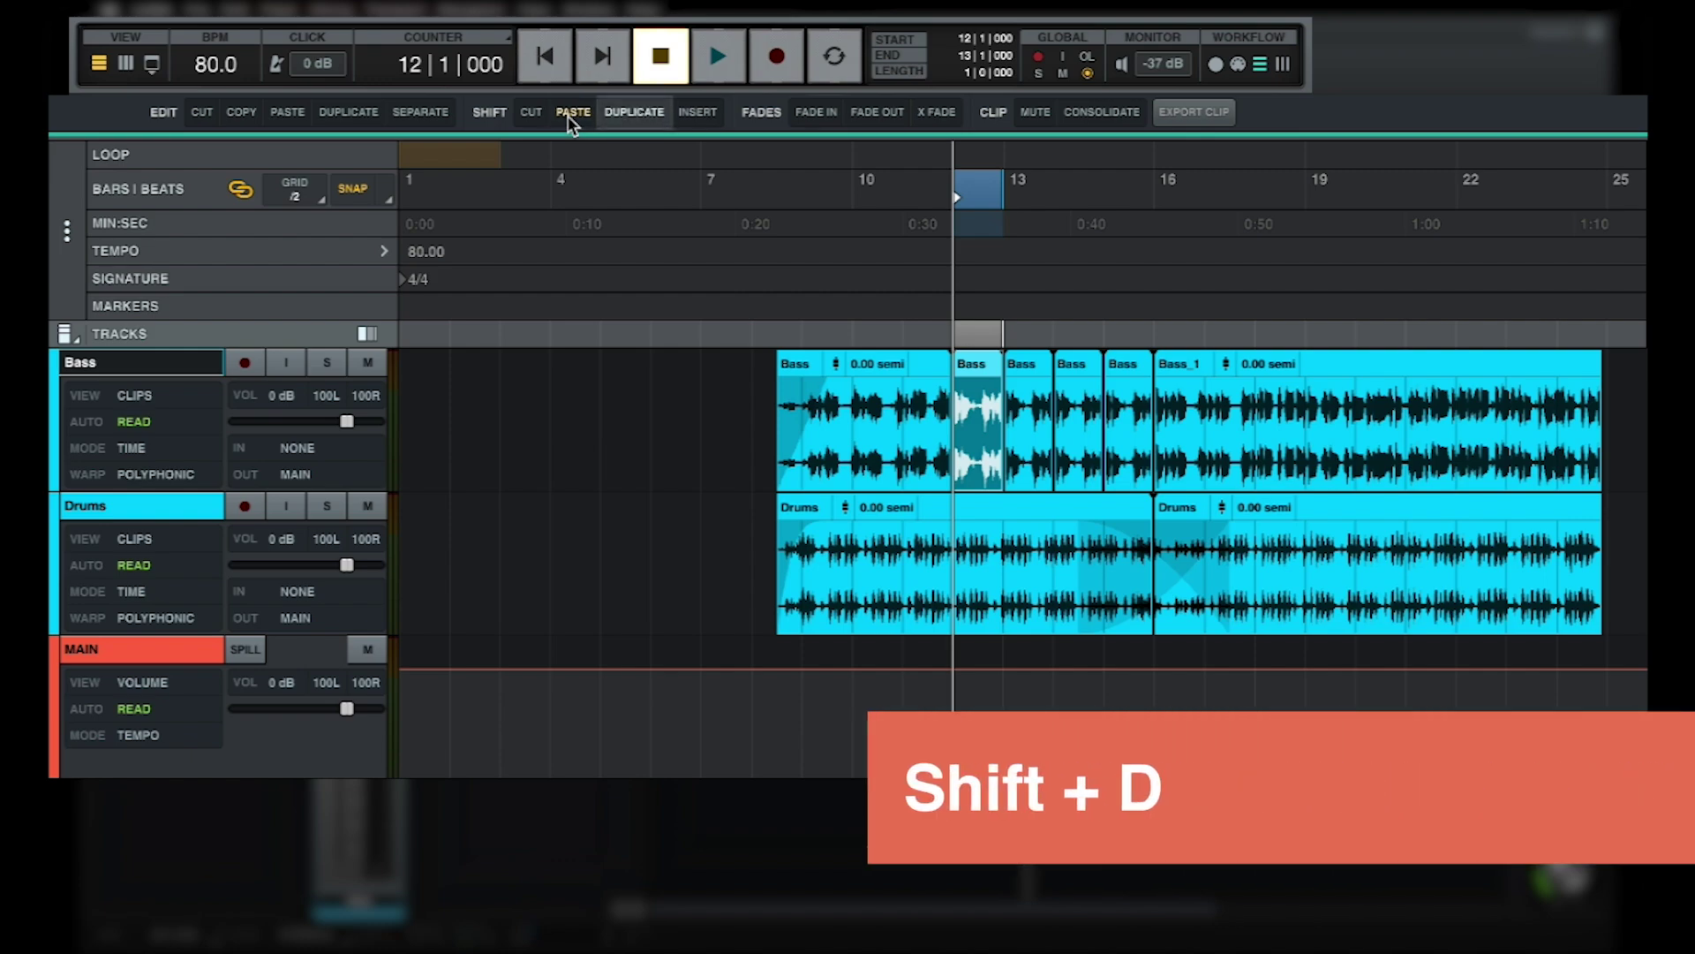
{"action": "left_click", "coordinate": [622, 113]}
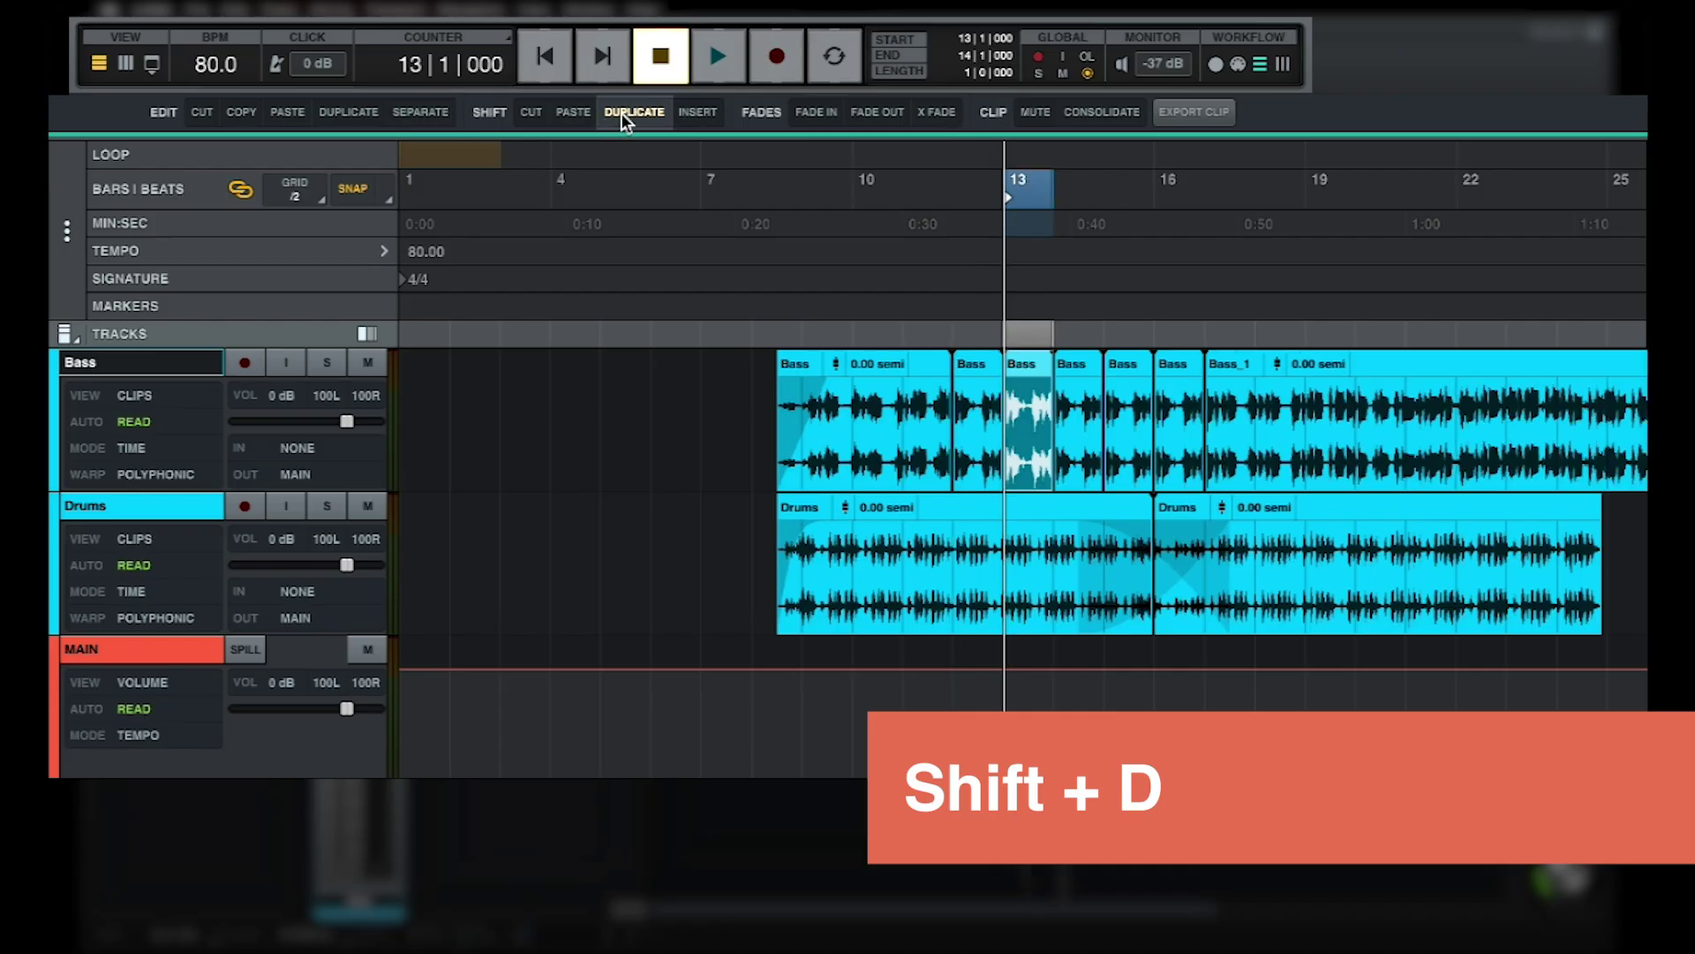
{"action": "left_click", "coordinate": [621, 113]}
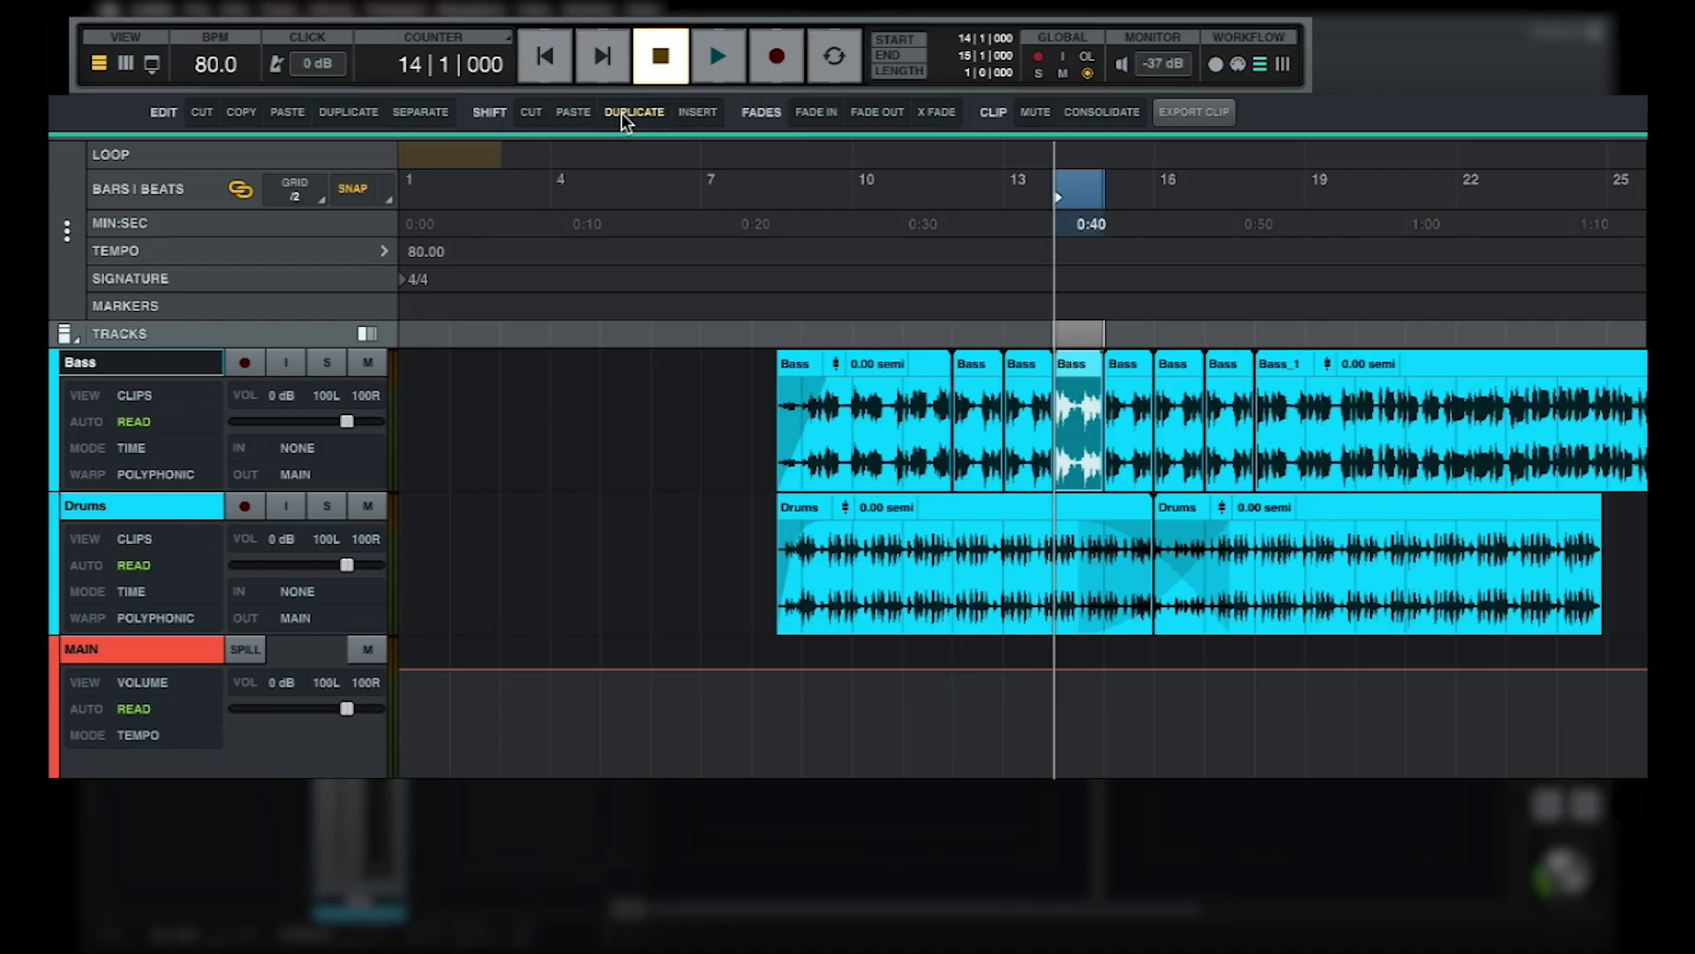
{"action": "key", "text": "shift+i"}
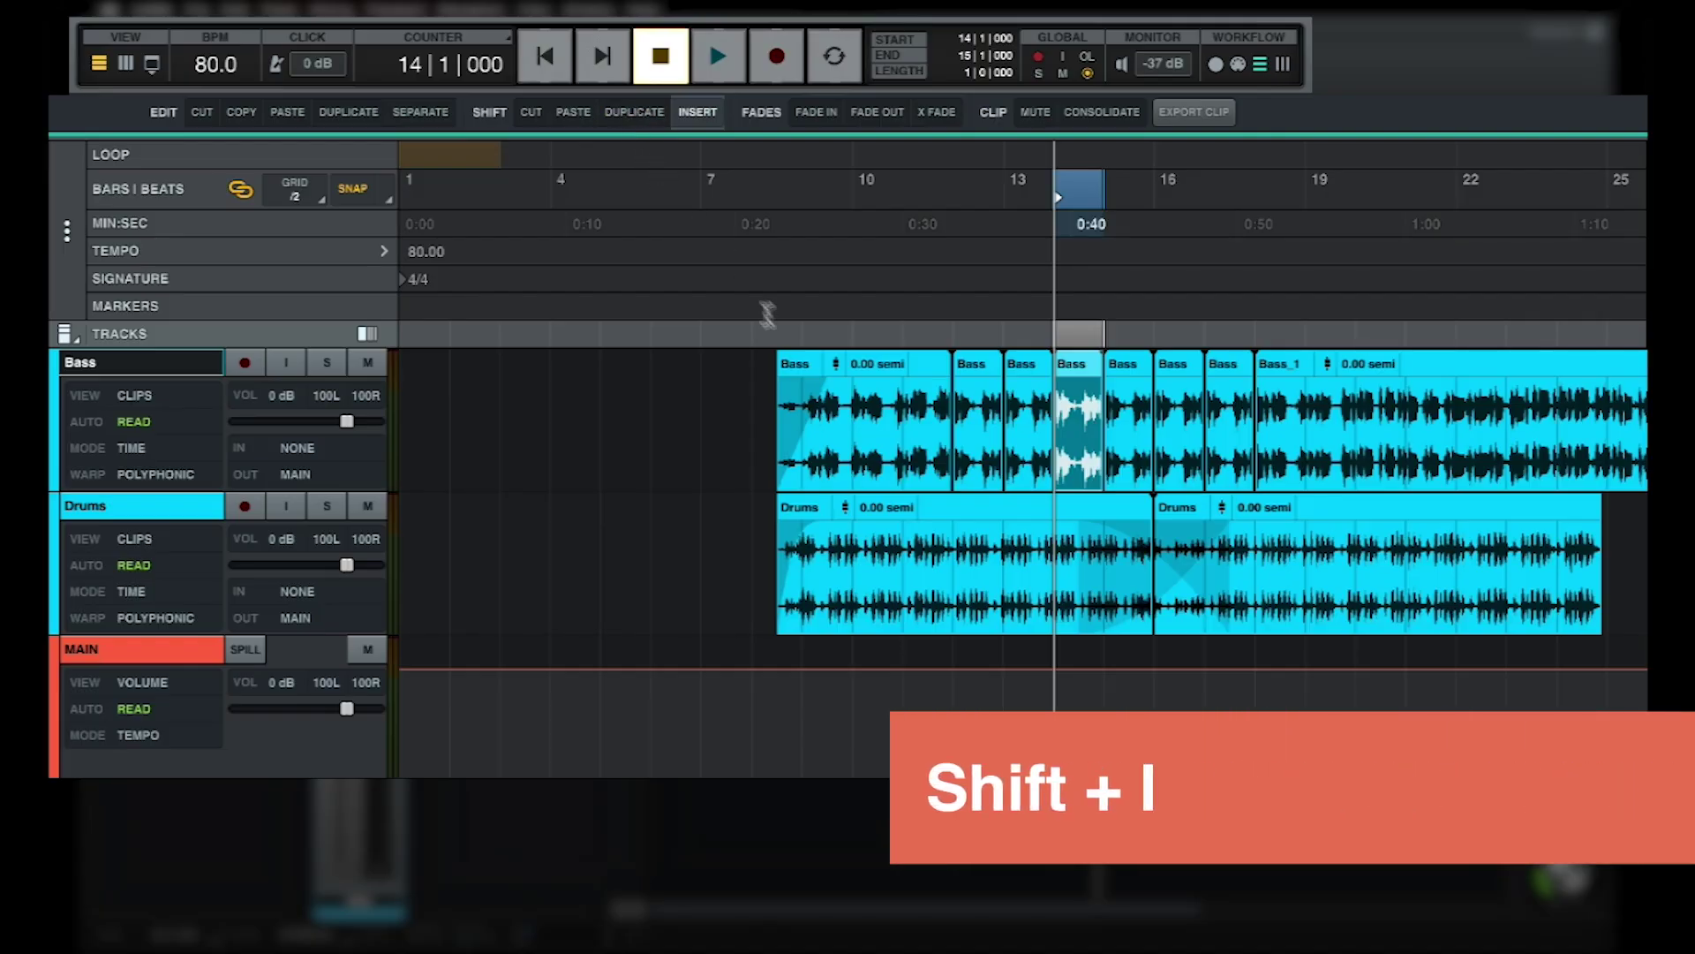
{"action": "left_click_drag", "start_coordinate": [853, 415], "coordinate": [905, 415]}
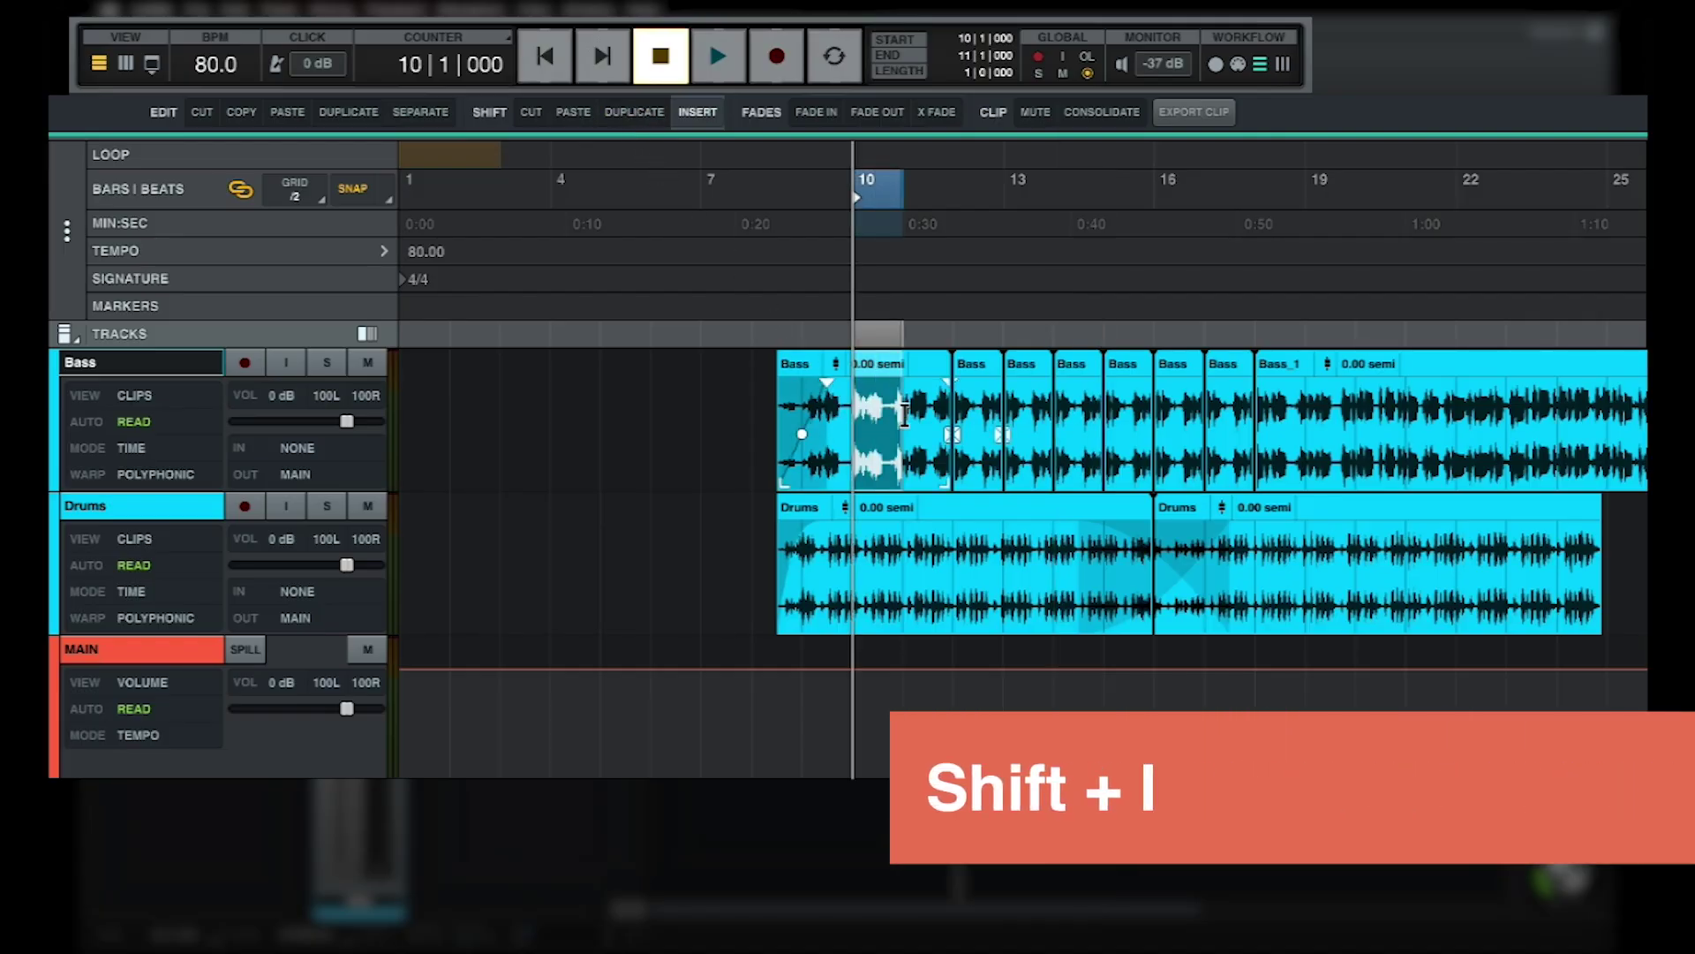
Insert an empty bar at bar 10 in Bass and set a play range starting at bar 4
{"action": "left_click", "coordinate": [697, 112]}
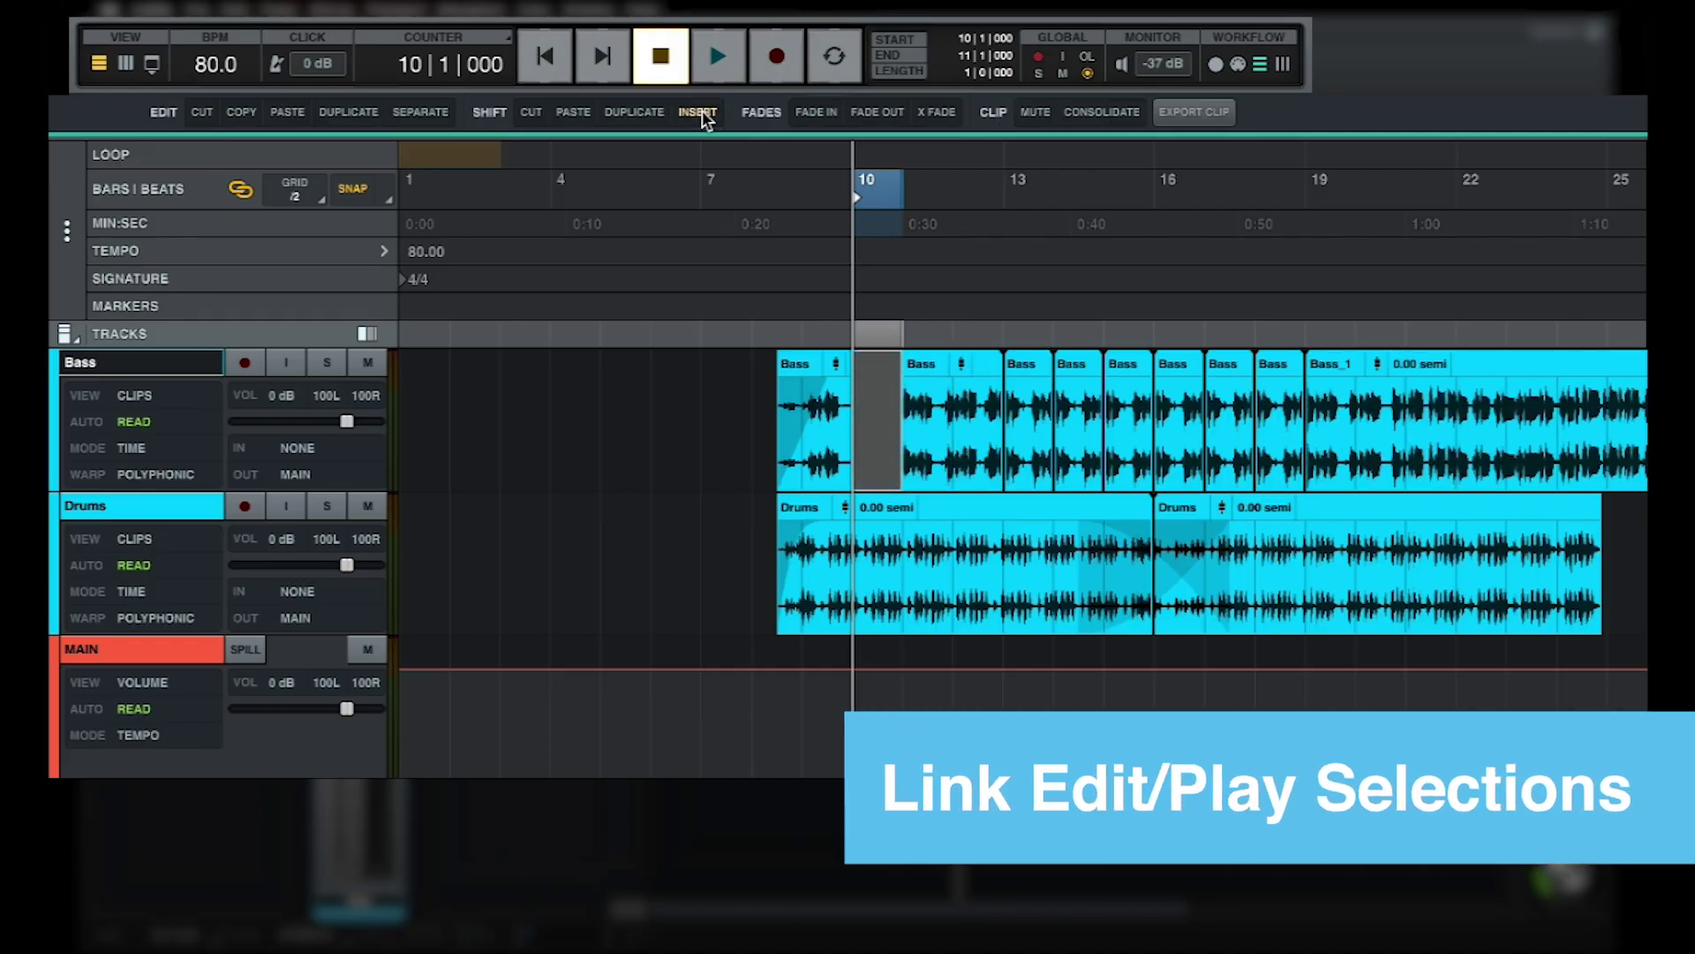
{"action": "left_click", "coordinate": [952, 508]}
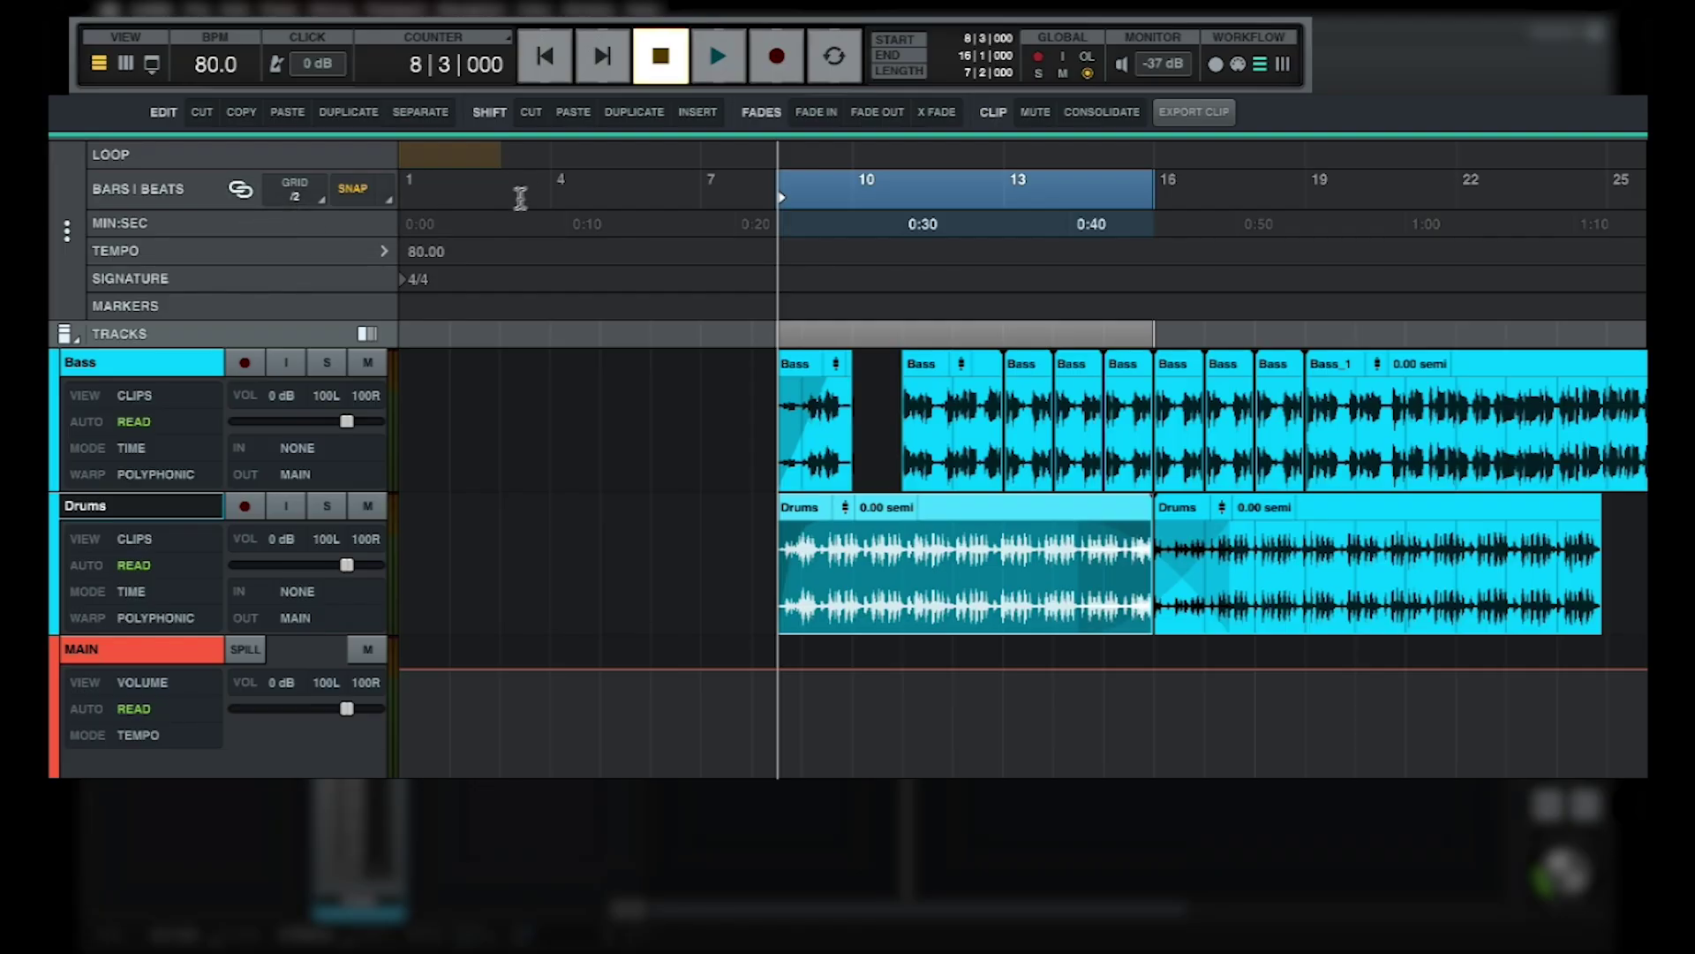
{"action": "left_click_drag", "start_coordinate": [551, 189], "coordinate": [702, 189]}
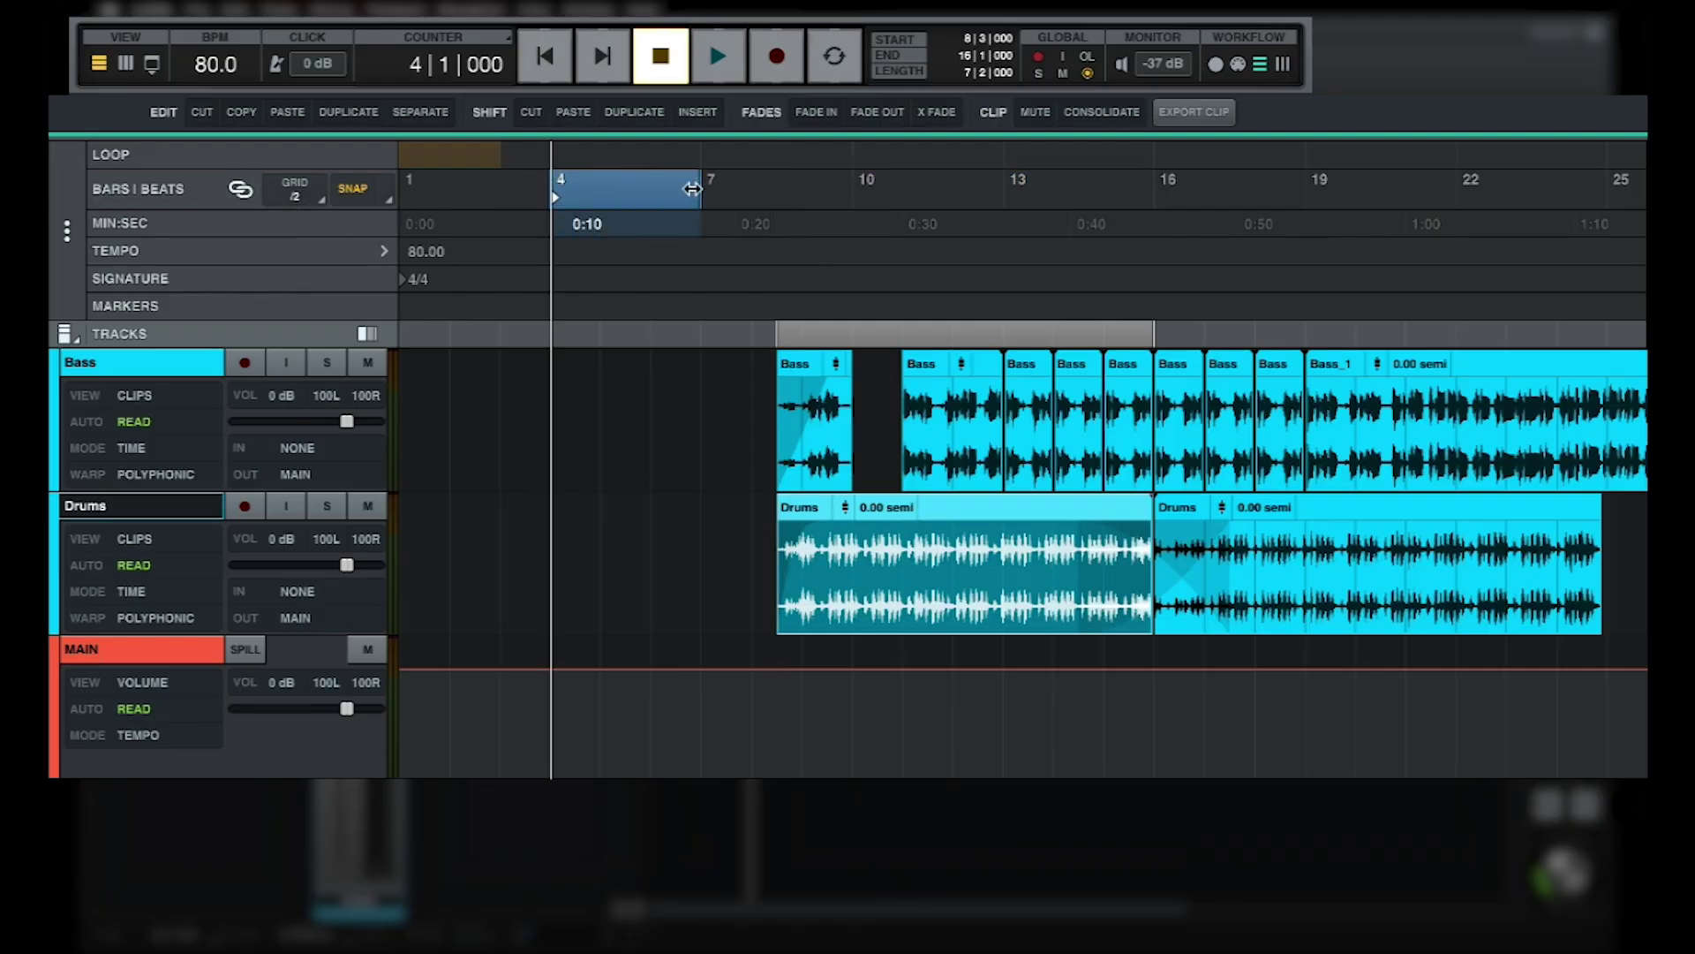
Select the Bass clips in turn through bar 15, separately from the play range
{"action": "left_click", "coordinate": [921, 357]}
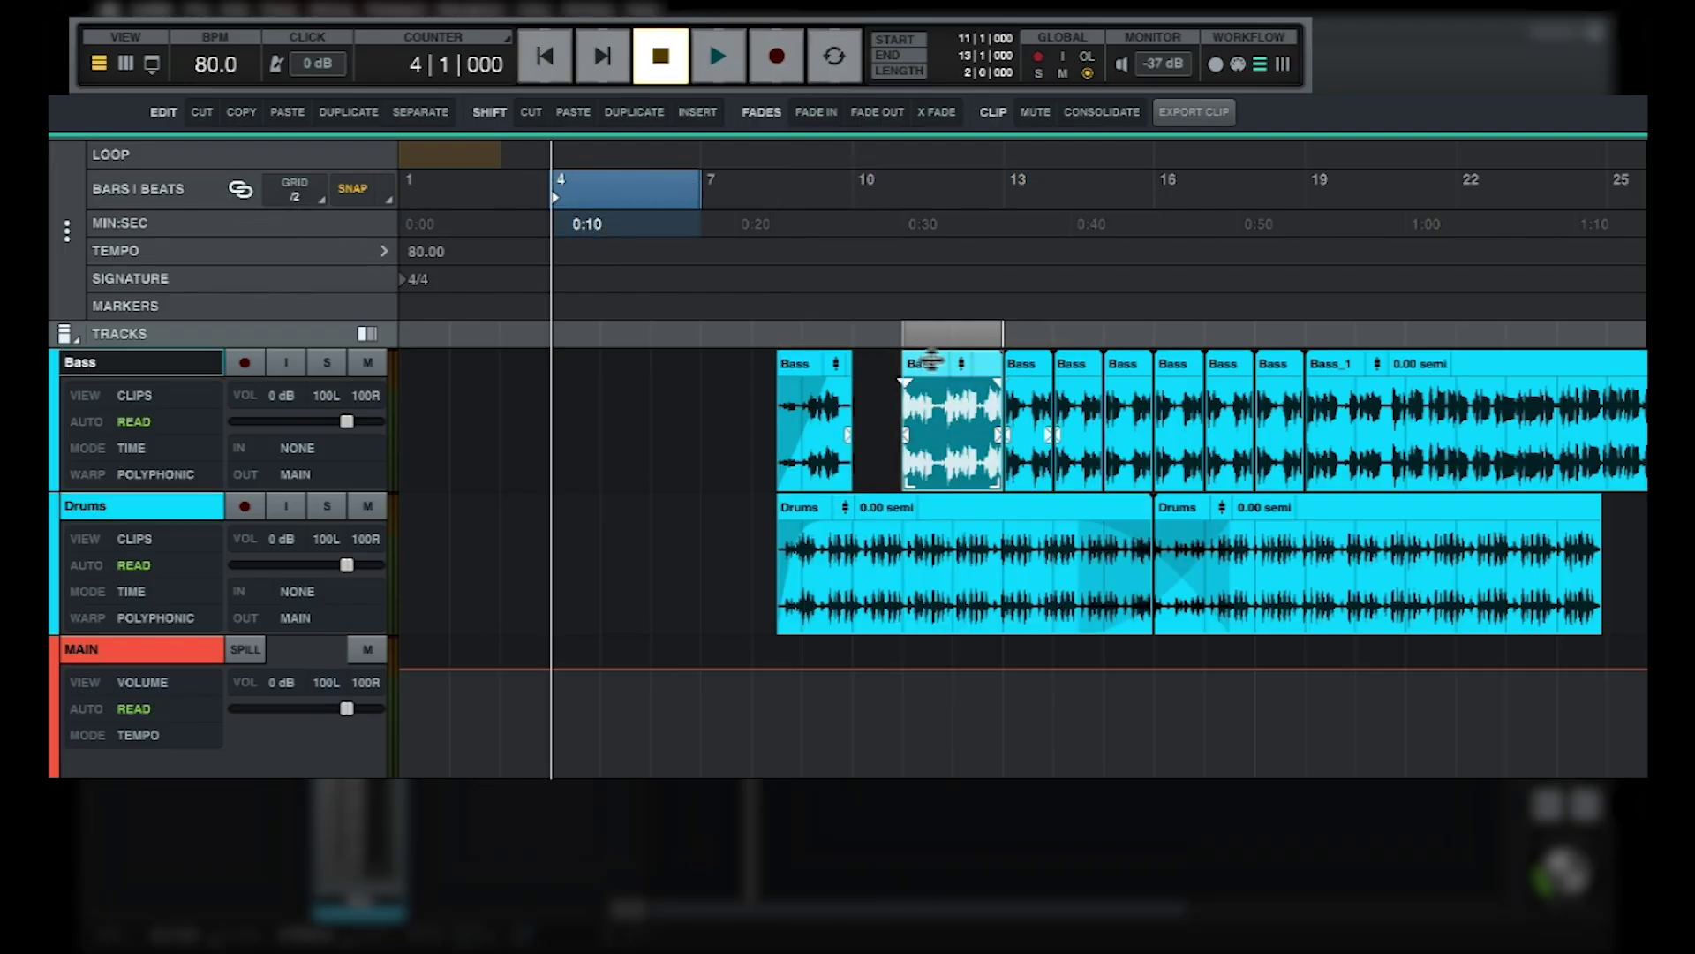
{"action": "left_click", "coordinate": [1027, 362]}
{"action": "left_click", "coordinate": [1077, 363]}
{"action": "left_click", "coordinate": [1119, 365]}
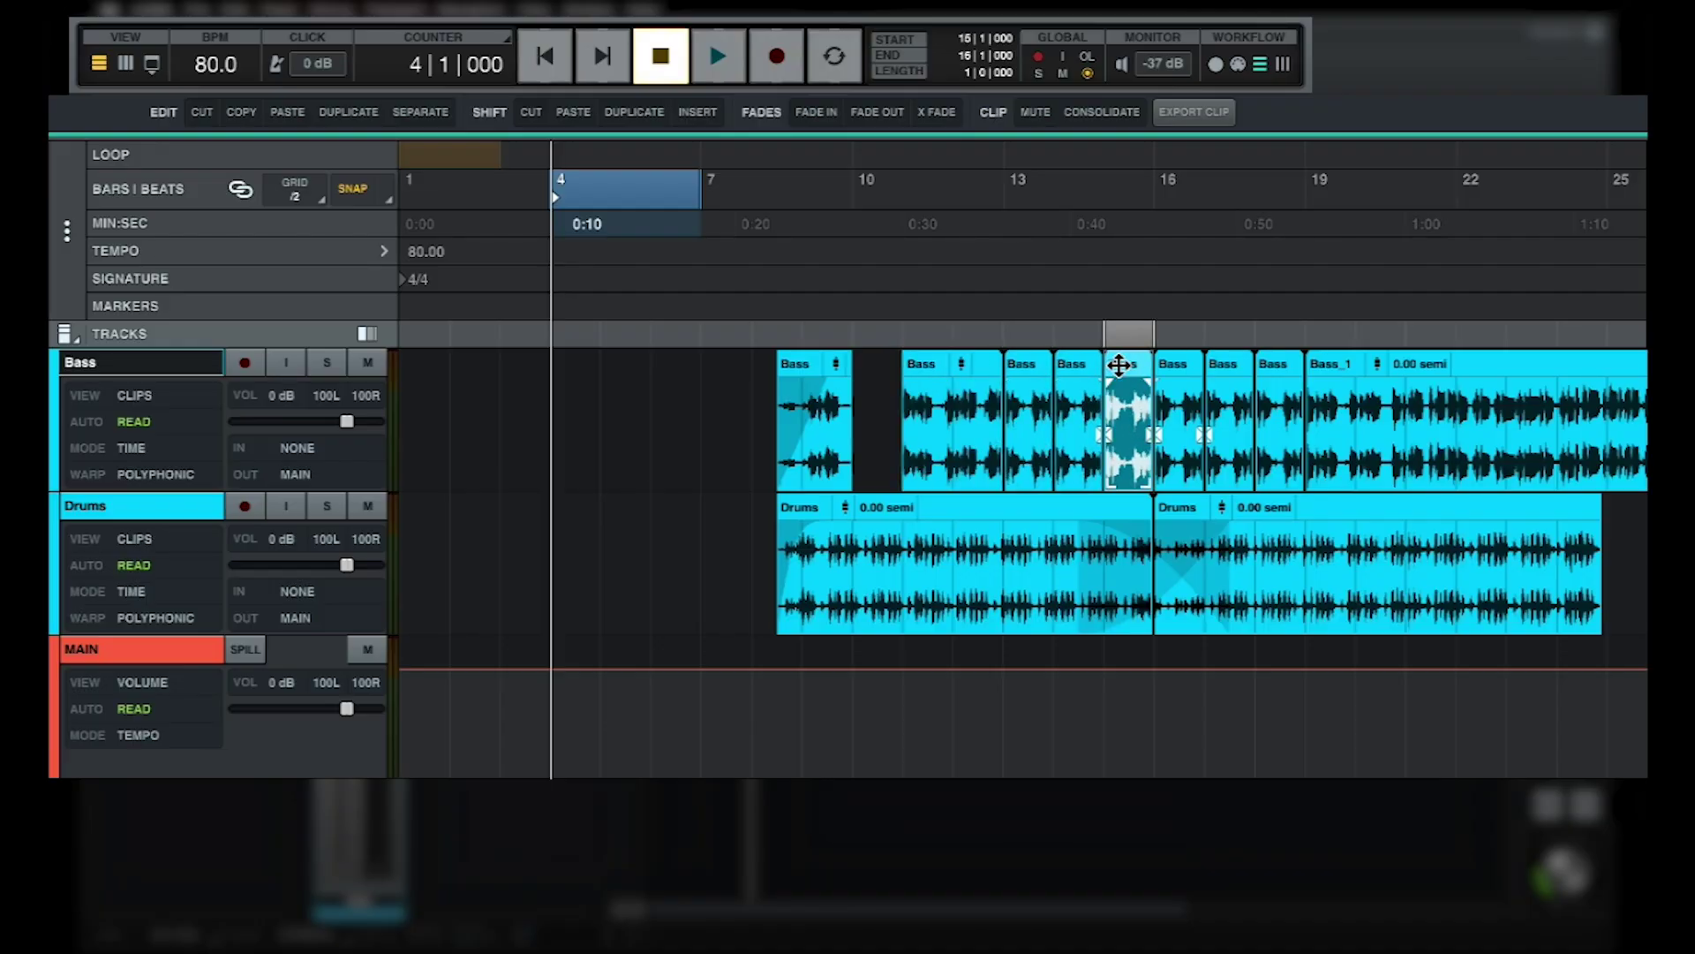